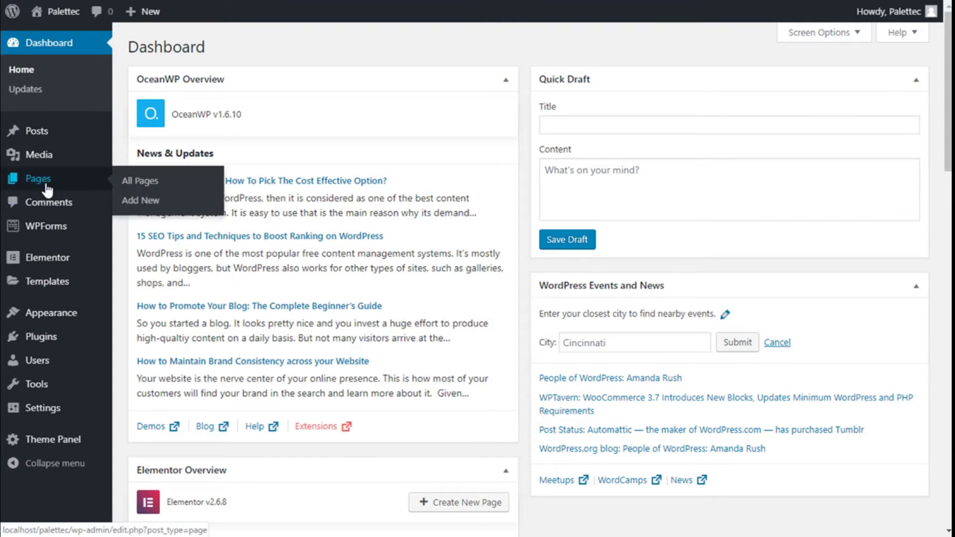
Step: From All Pages, launch the Home Page in the Elementor editor
click(124, 183)
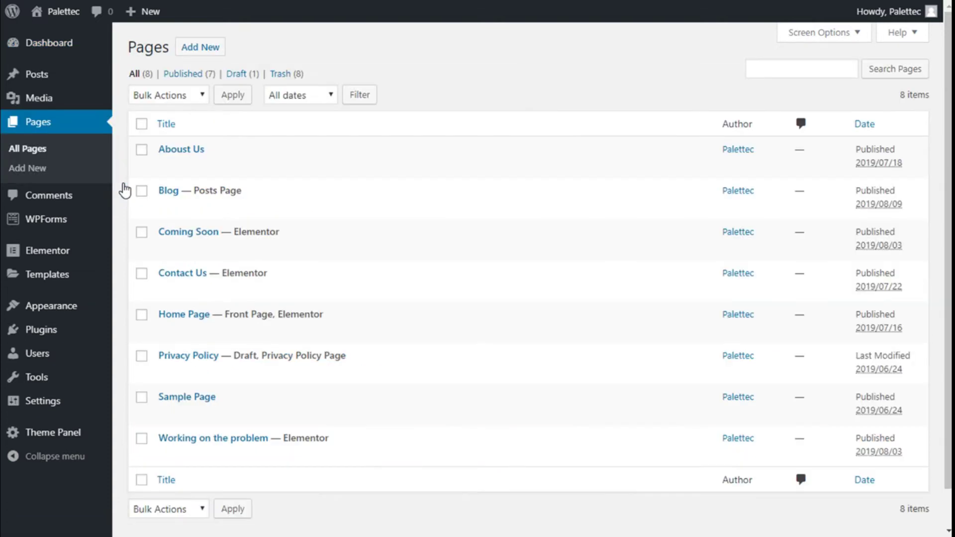
mouse_move(280, 315)
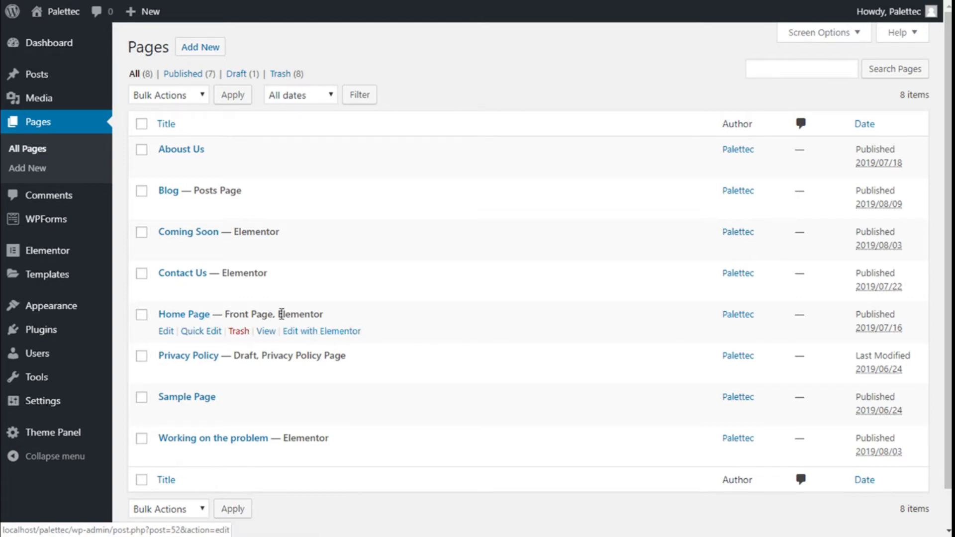
click(322, 332)
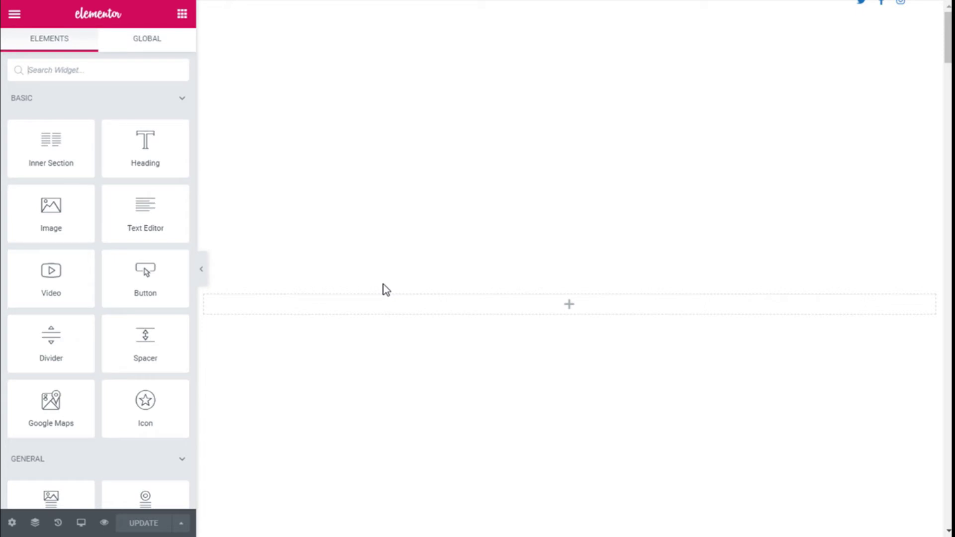
mouse_move(429, 170)
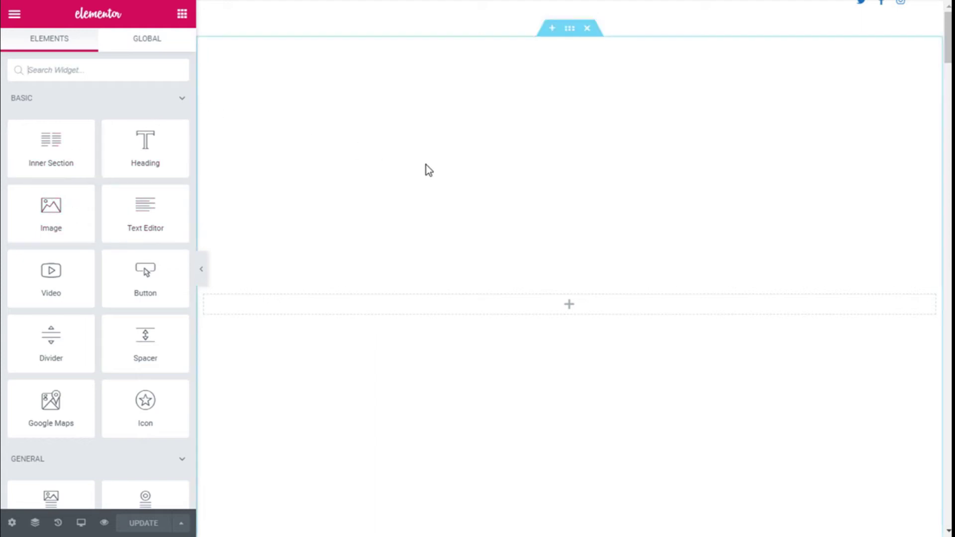
Step: Bring up the layout settings of the empty top section
click(570, 34)
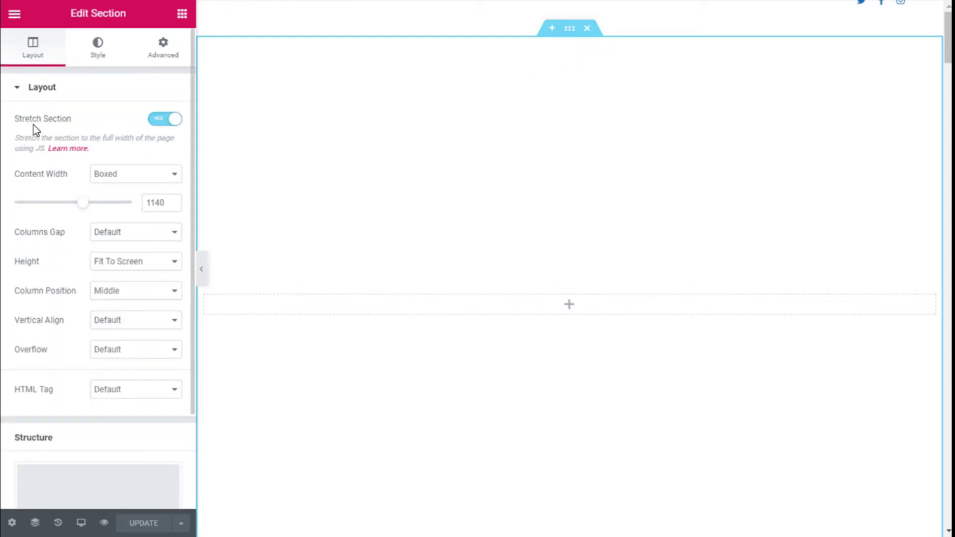
Step: Keep the section stretched full width with its Height set to Fit To Screen
click(149, 125)
click(152, 127)
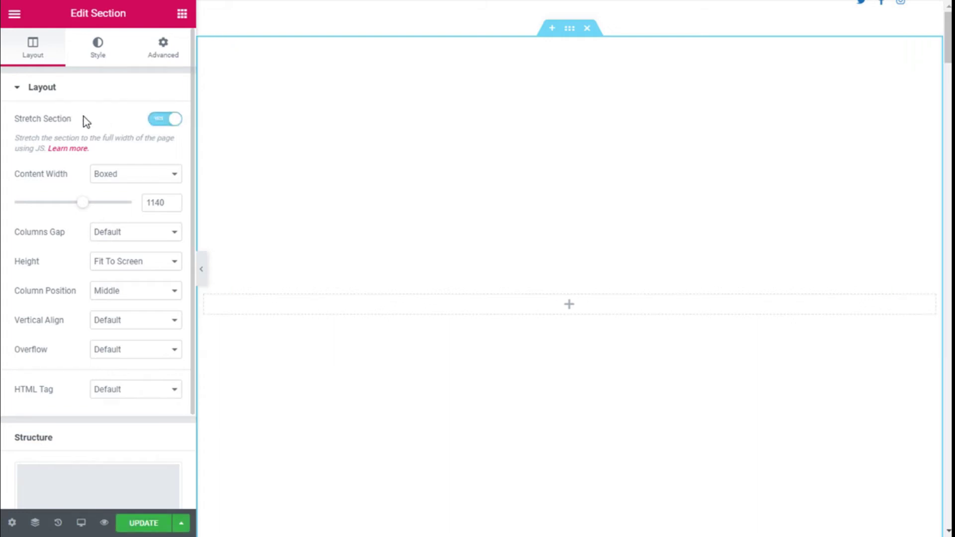
scroll(56, 119, down, 2)
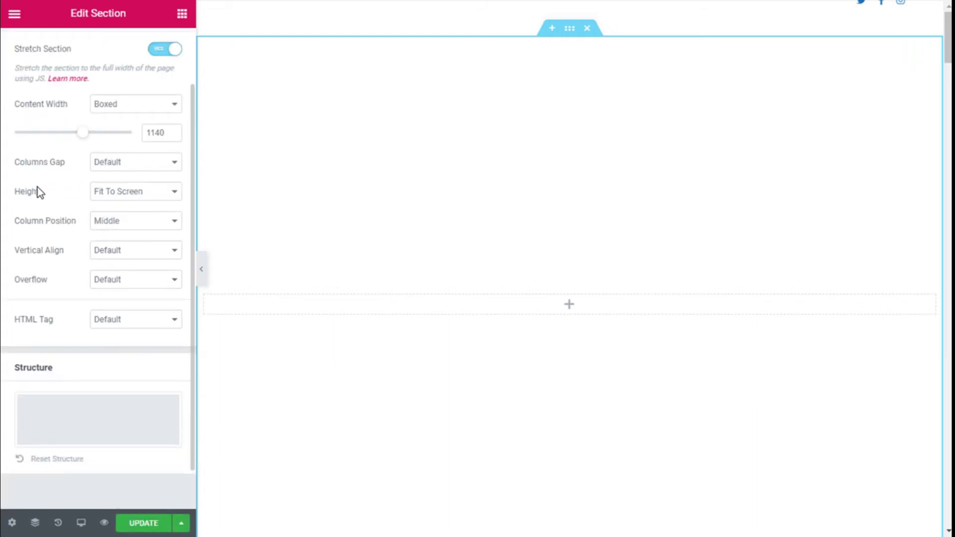
click(125, 195)
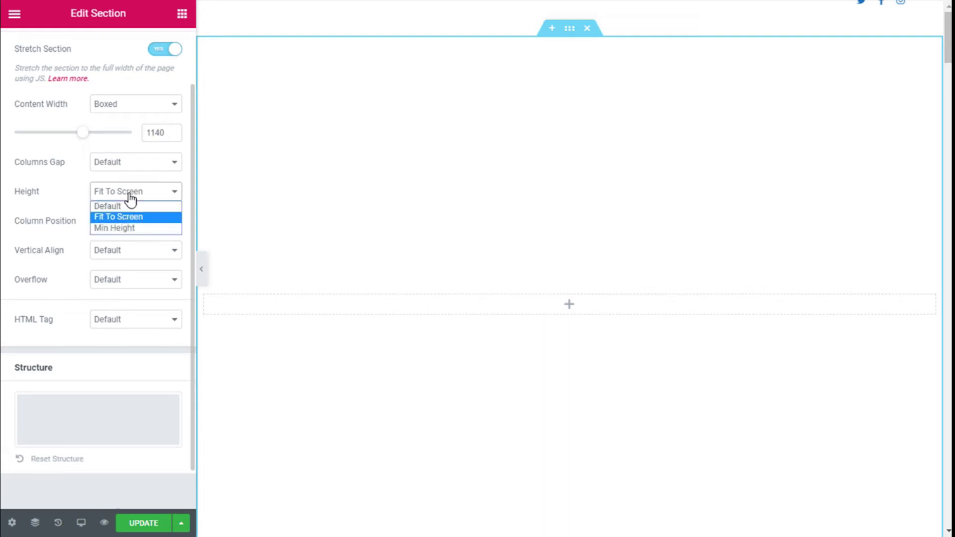
click(132, 217)
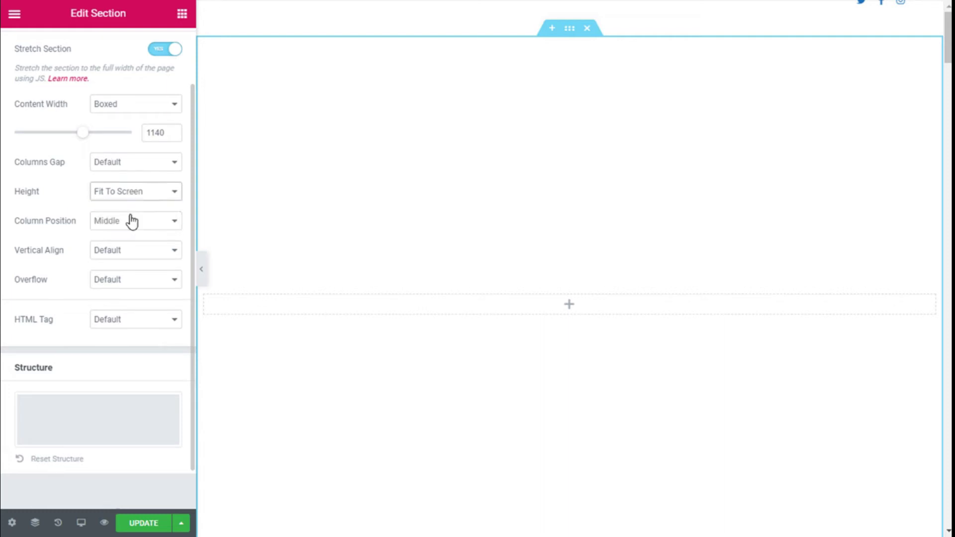
scroll(389, 175, down, 5)
scroll(389, 177, up, 5)
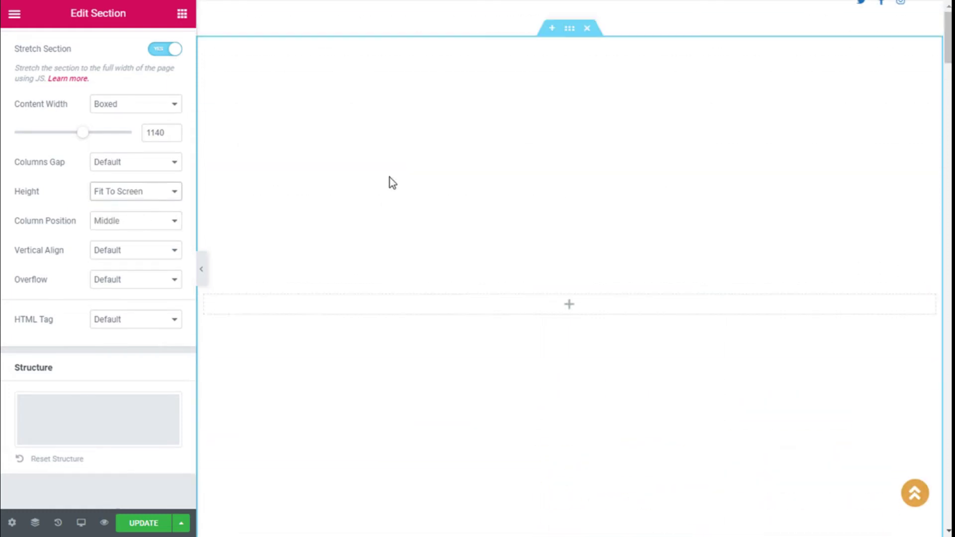
scroll(494, 321, down, 5)
scroll(494, 319, up, 5)
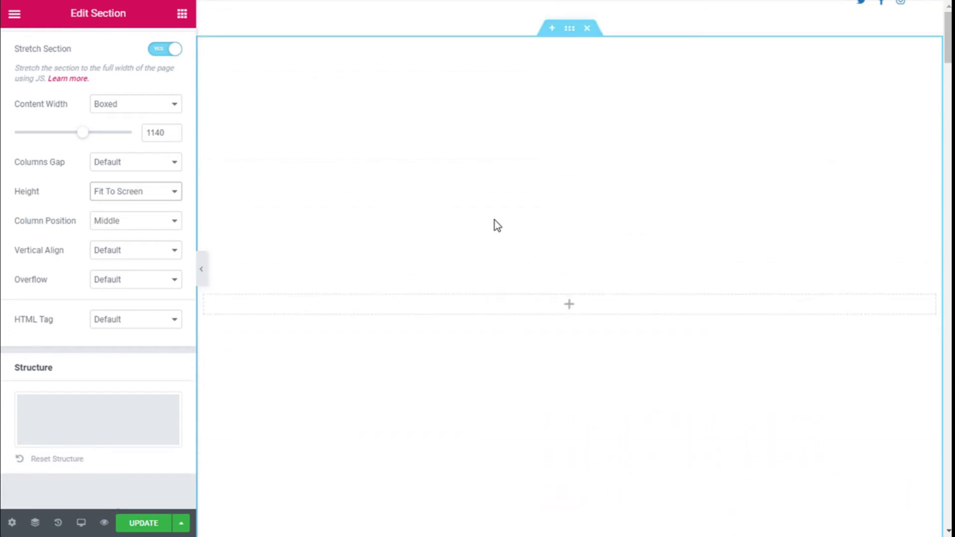
scroll(144, 159, up, 2)
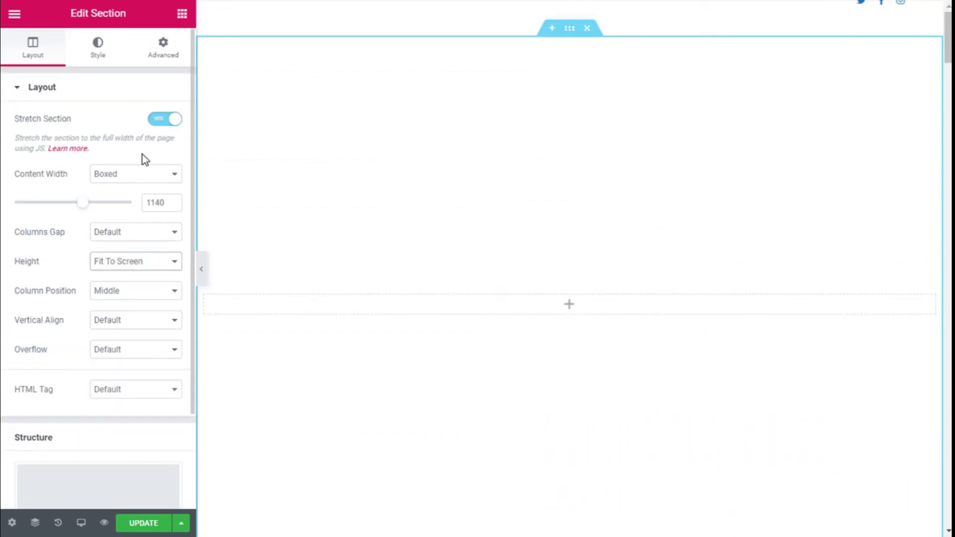
Step: Insert the sunset tree photo from the Media Library as the section's background image
click(102, 65)
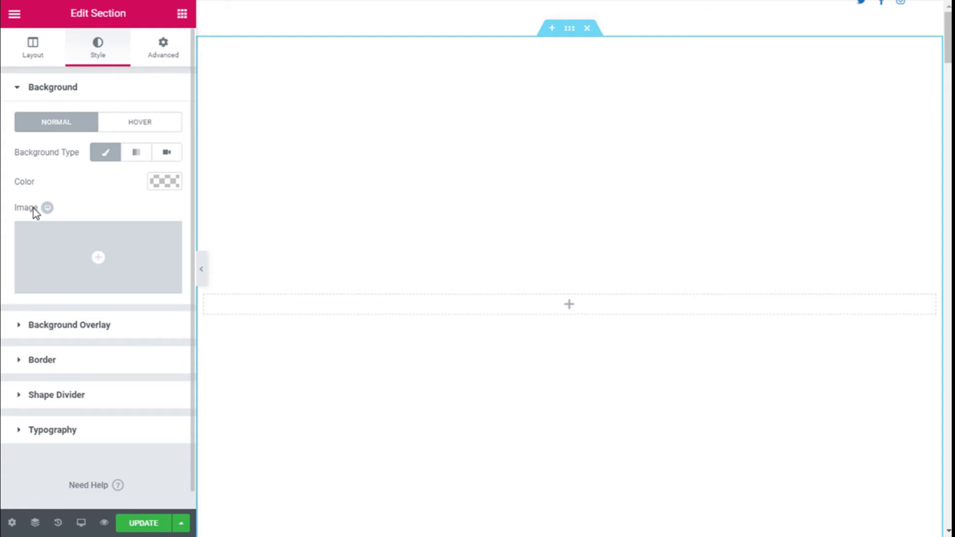
click(98, 257)
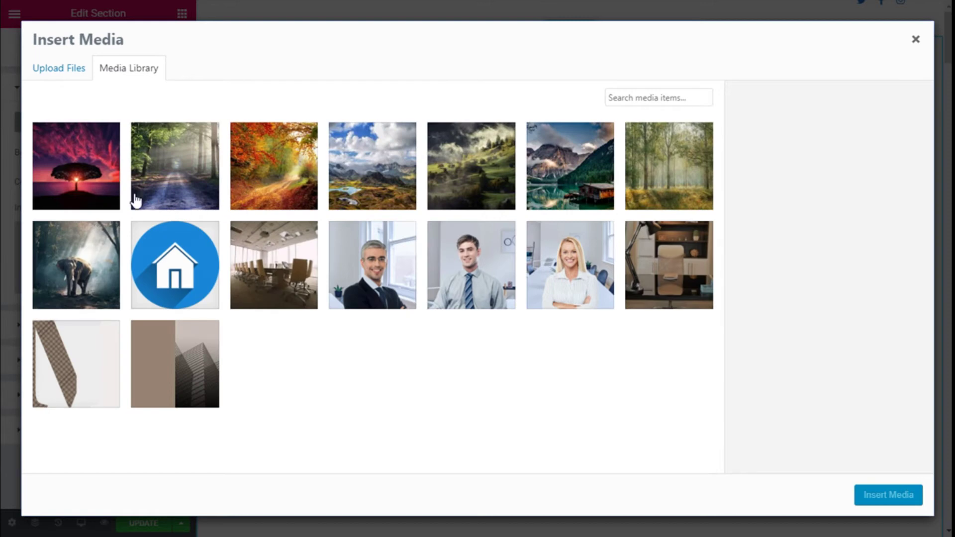
click(65, 171)
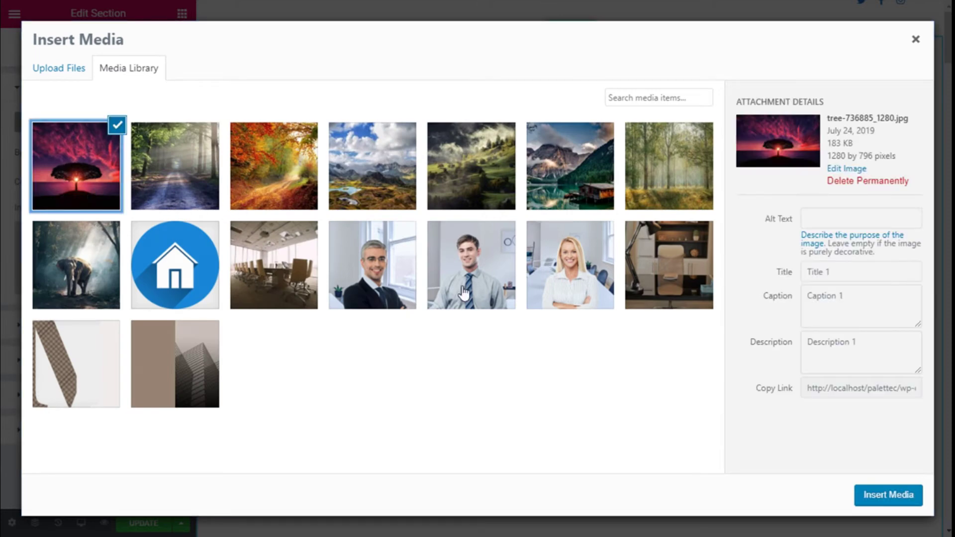
click(879, 497)
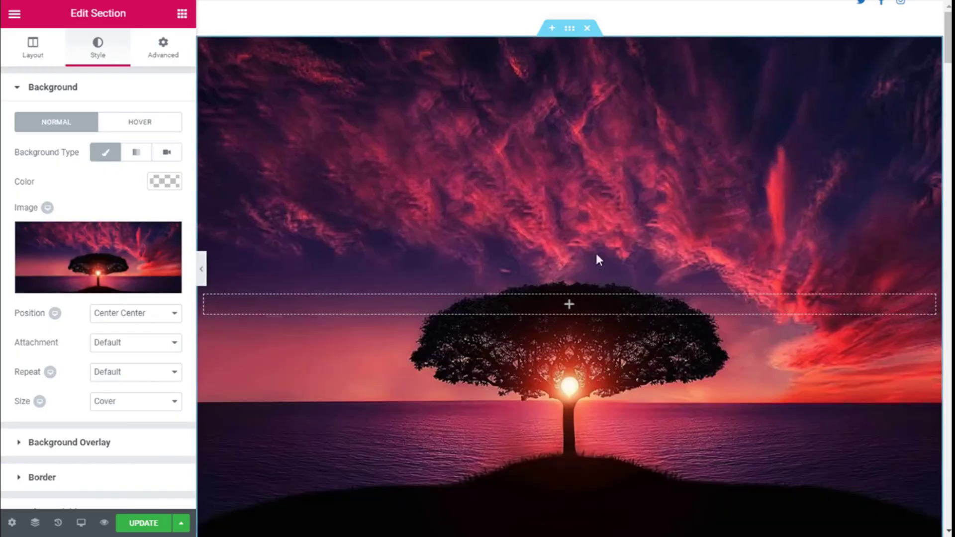
scroll(569, 237, down, 3)
scroll(569, 237, up, 4)
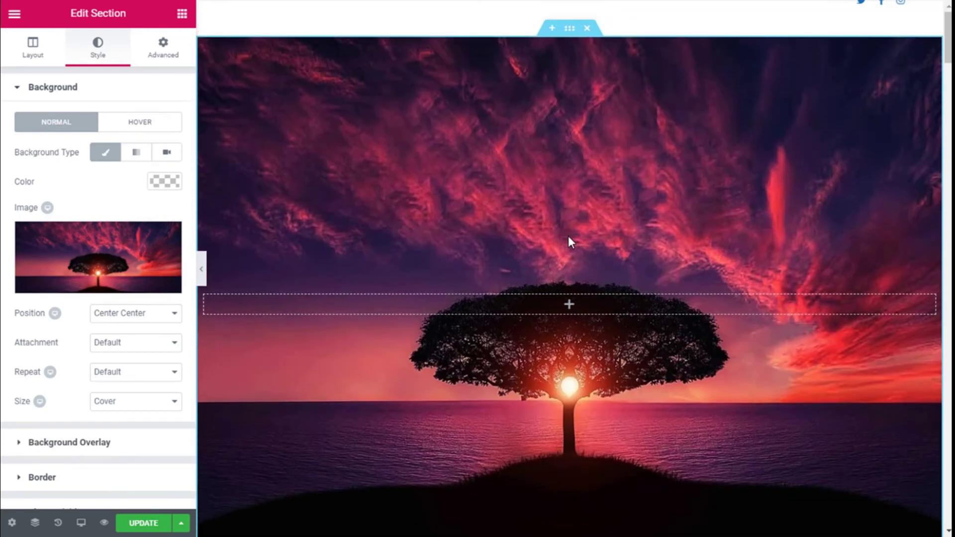
scroll(683, 229, down, 1)
scroll(682, 229, up, 1)
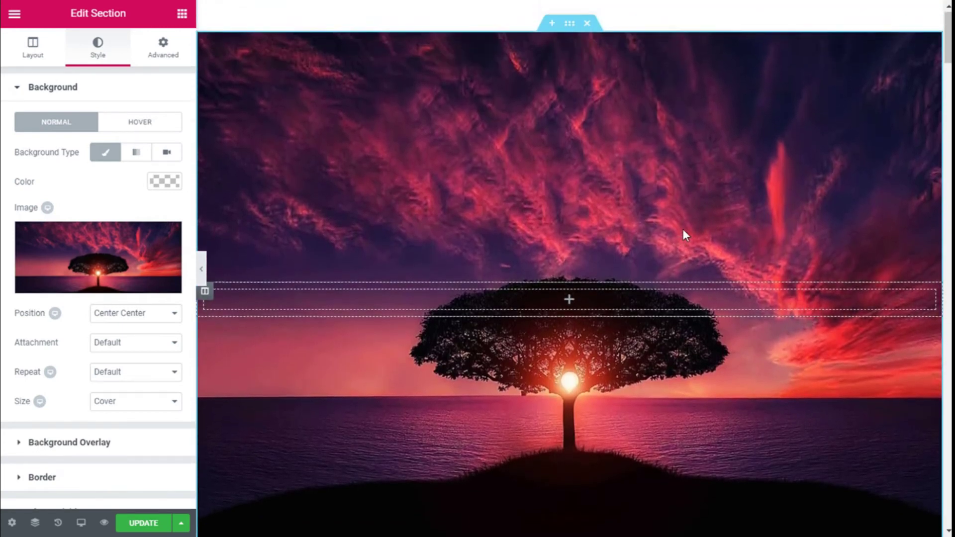
scroll(49, 160, down, 3)
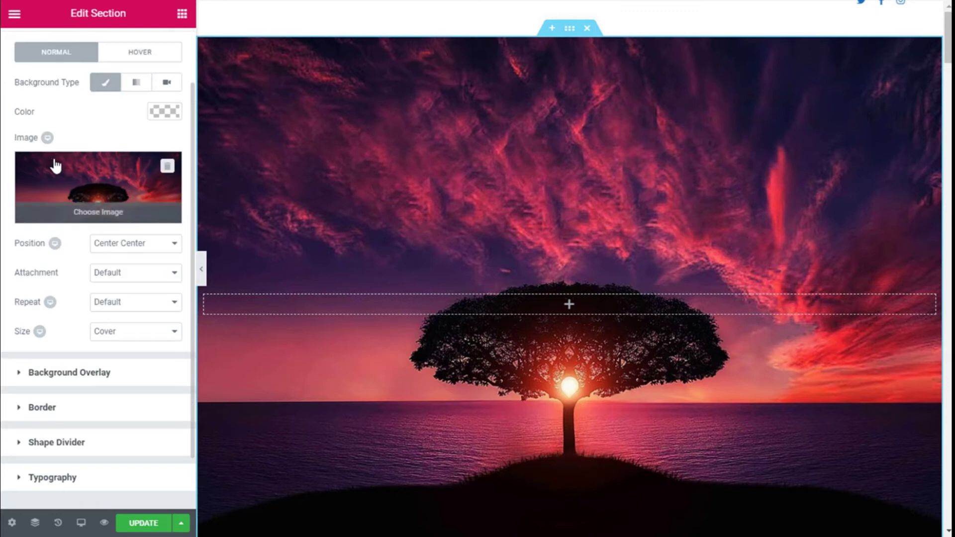
scroll(55, 163, up, 3)
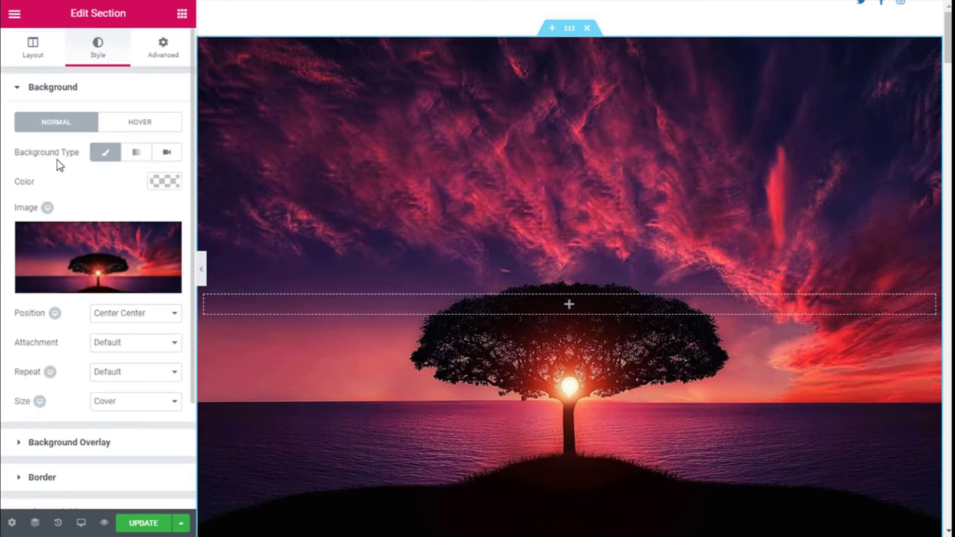
click(182, 14)
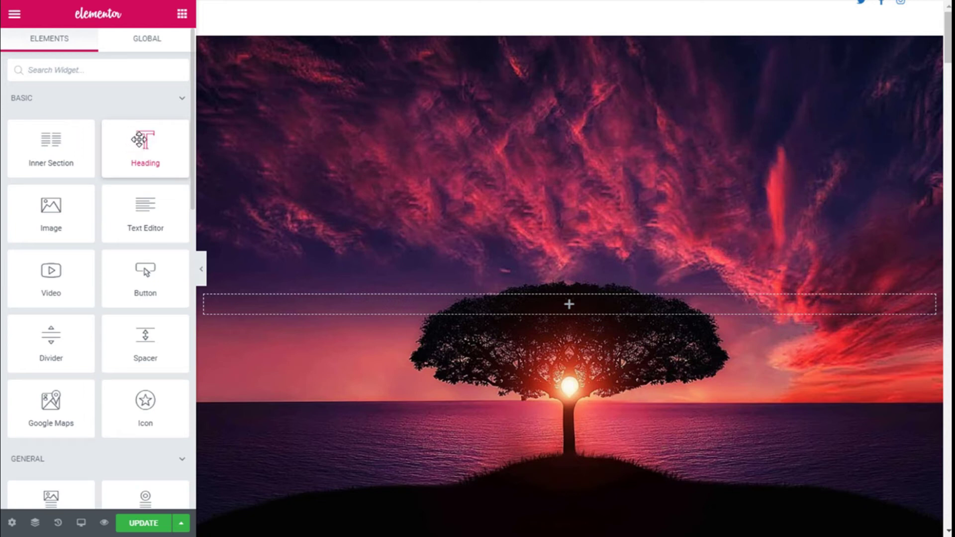
Step: Drop a Heading widget into the middle of the sunset section
mouse_move(132, 135)
mouse_down()
mouse_move(547, 285)
mouse_move(562, 304)
mouse_up()
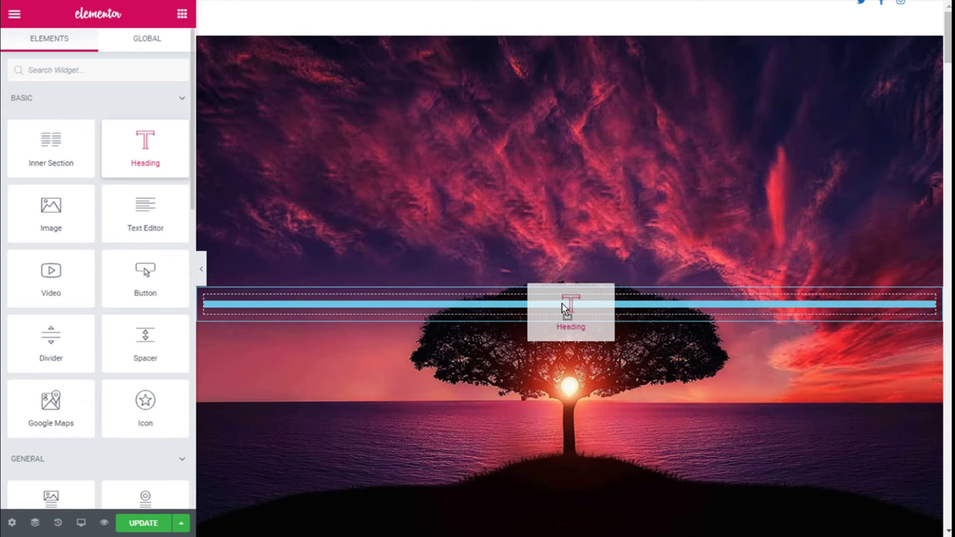
drag(562, 303, 561, 300)
click(434, 306)
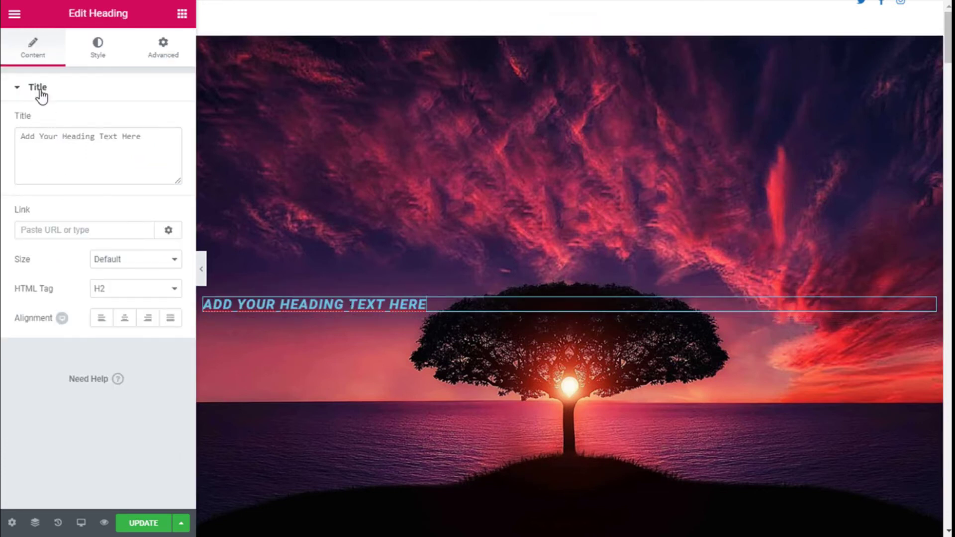
Step: Centre the heading and set its size to XXL
click(124, 318)
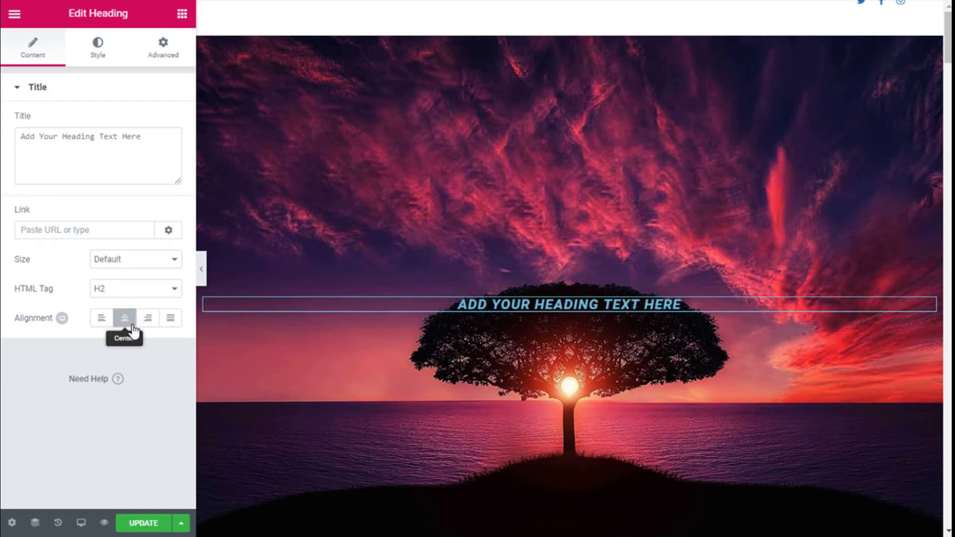
click(136, 259)
click(119, 305)
click(130, 262)
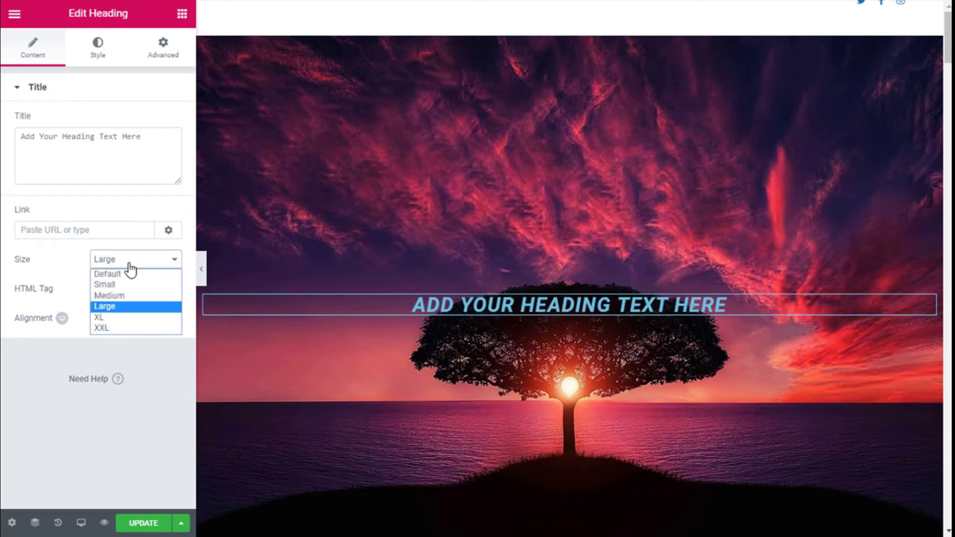
click(124, 330)
scroll(428, 171, down, 3)
scroll(428, 171, up, 3)
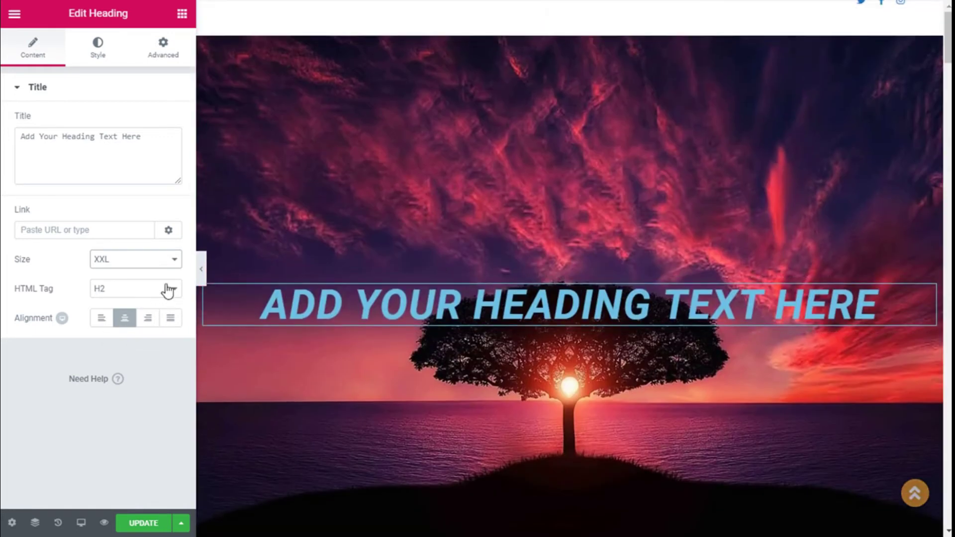
Step: Replace the heading placeholder with the title 'Come Join Our Site!'
triple_click(151, 138)
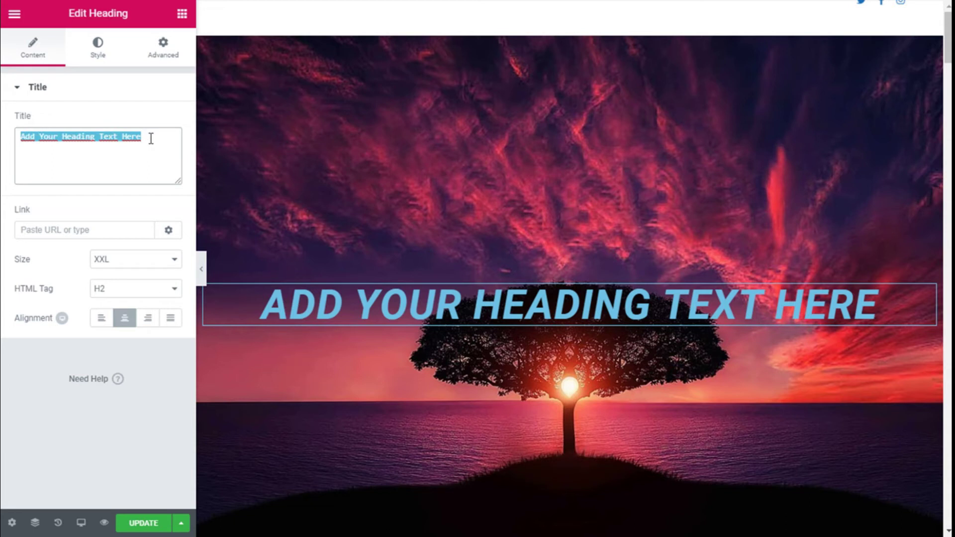
text(Come )
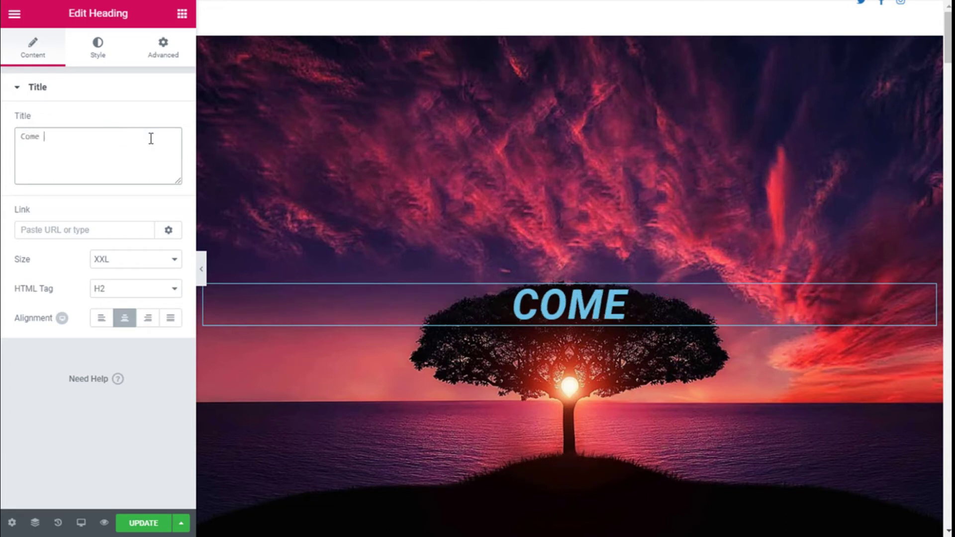
text(Join )
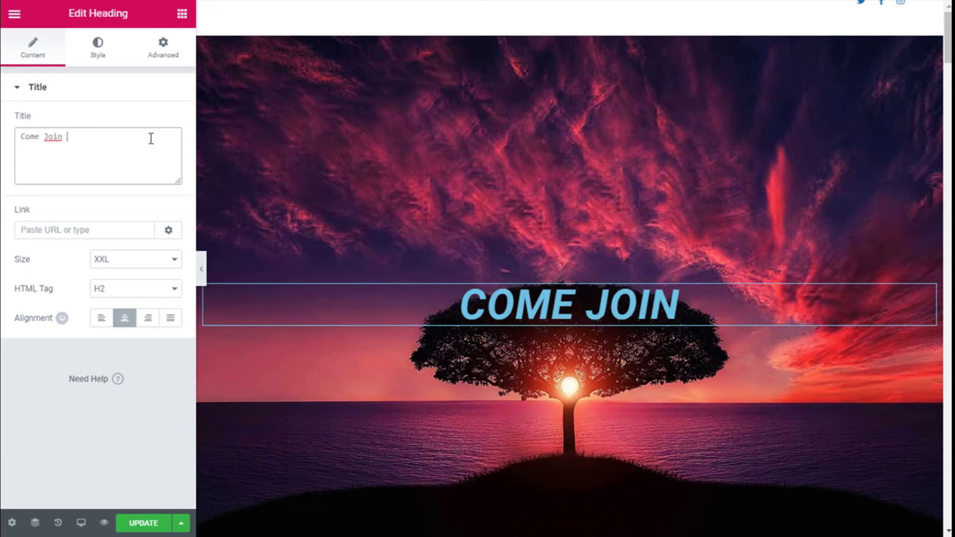
text(Our)
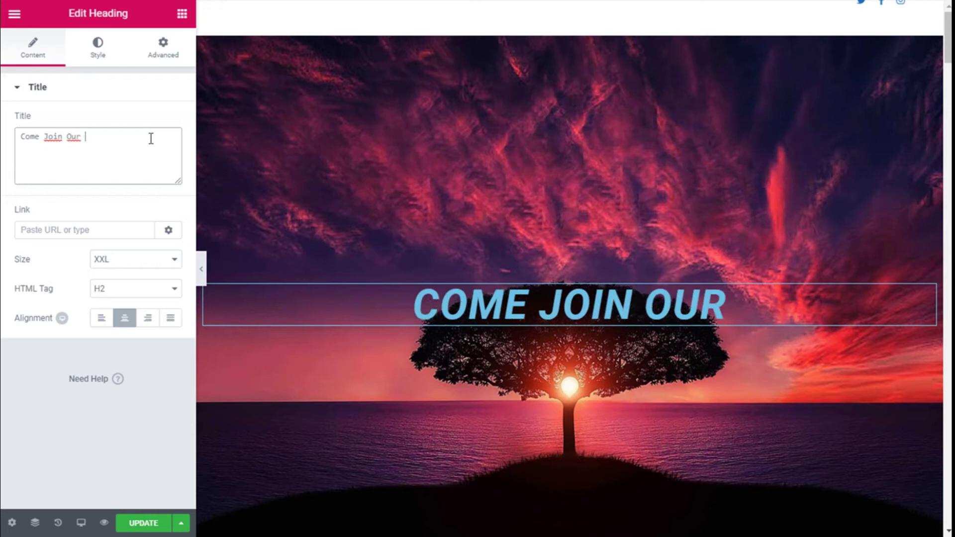
text( com)
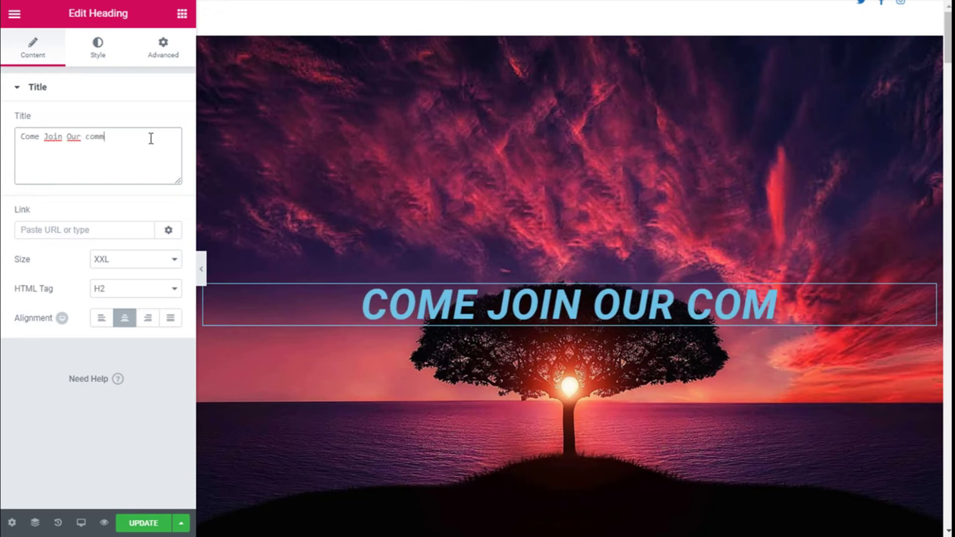
text(m)
key(BackSpace)
key(BackSpace)
key(BackSpace)
key(BackSpace)
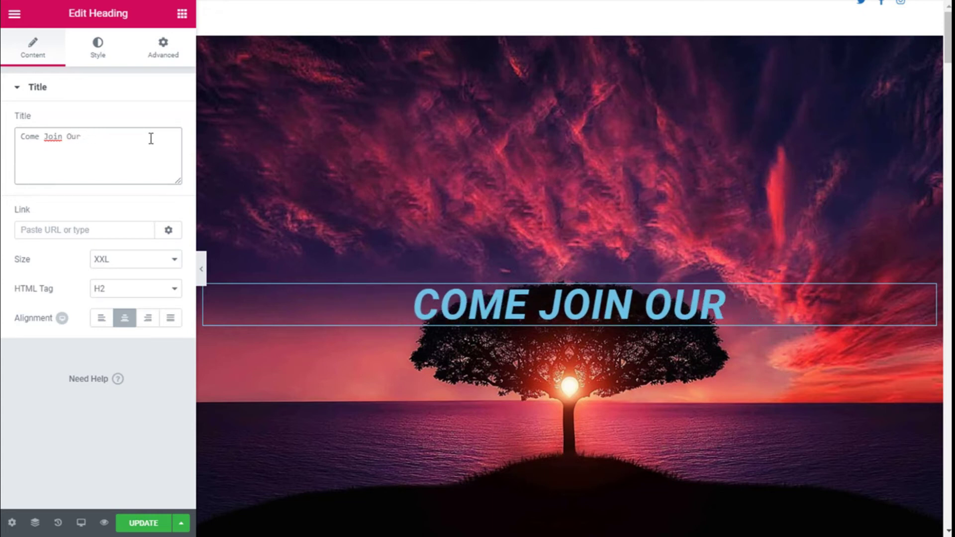
text(sit)
key(BackSpace)
key(BackSpace)
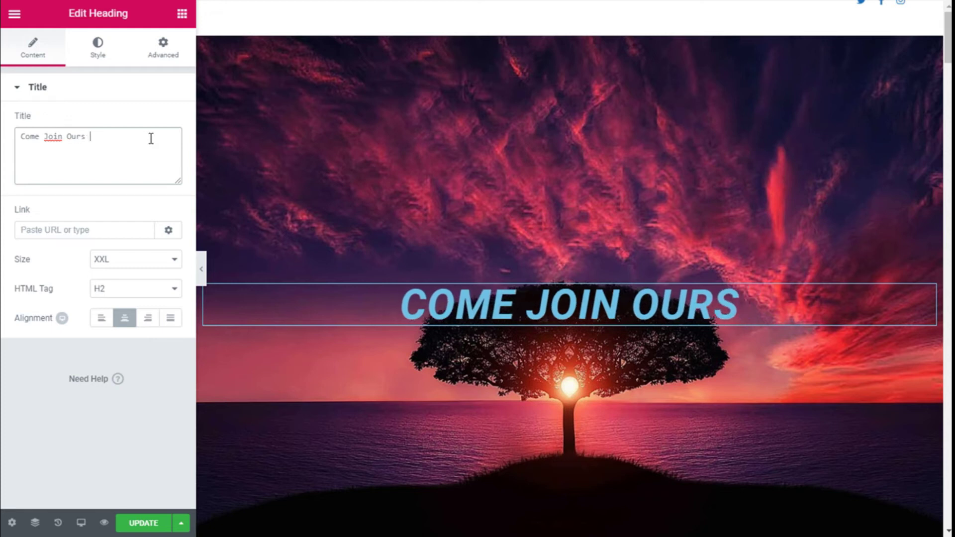
key(BackSpace)
text(sit)
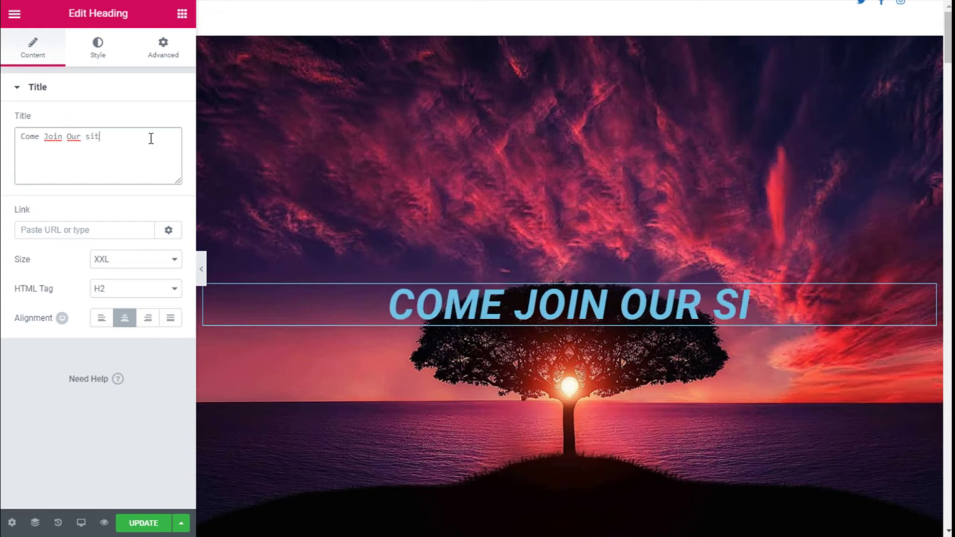
text(e)
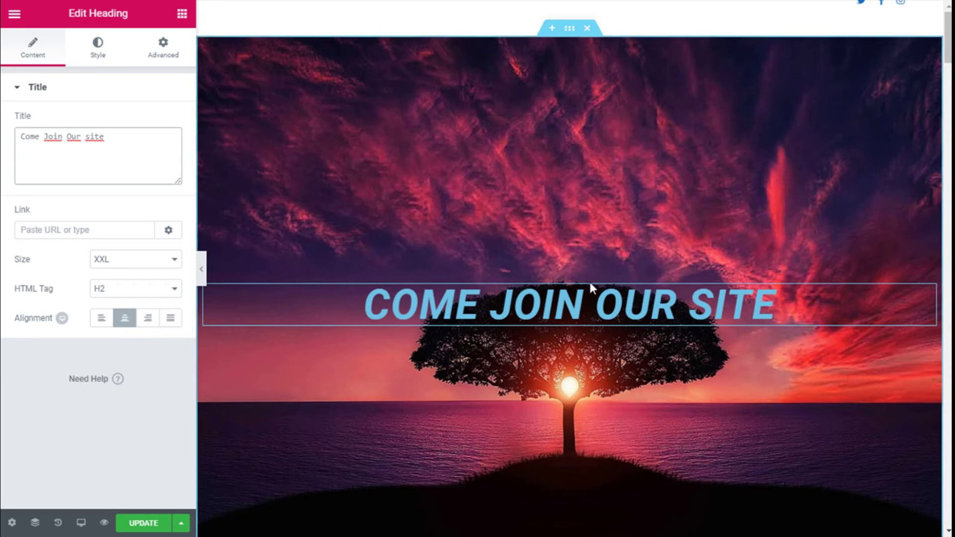
text(!)
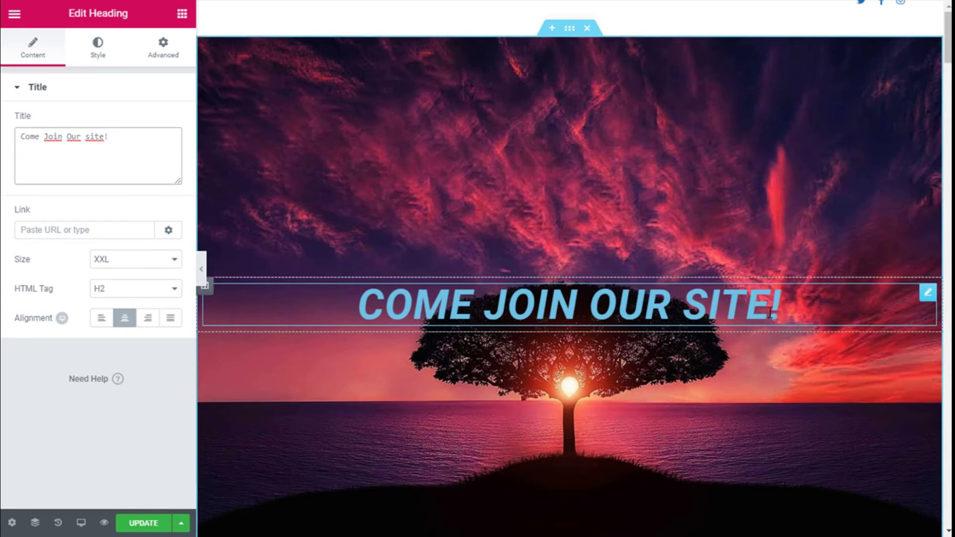
click(99, 60)
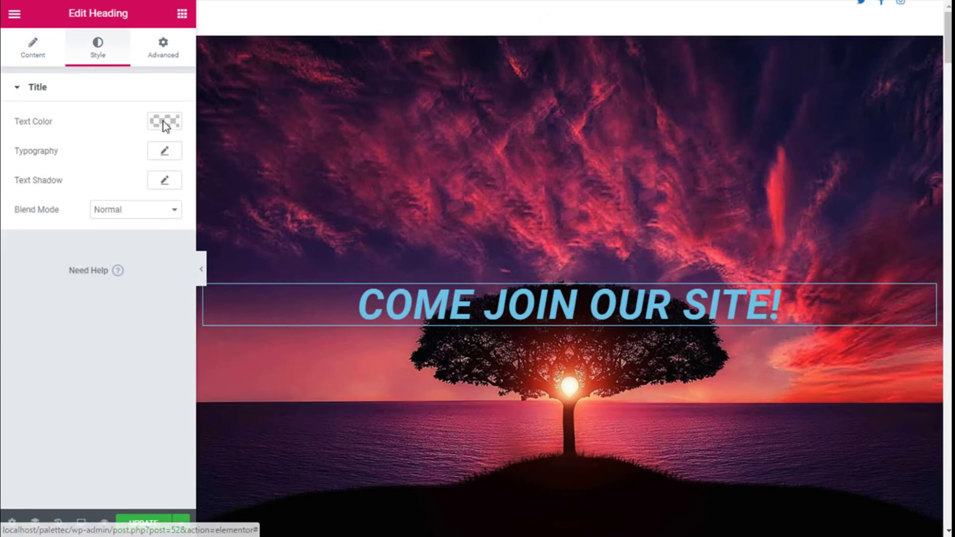
Step: Set the heading text colour to the white preset
click(165, 124)
click(134, 279)
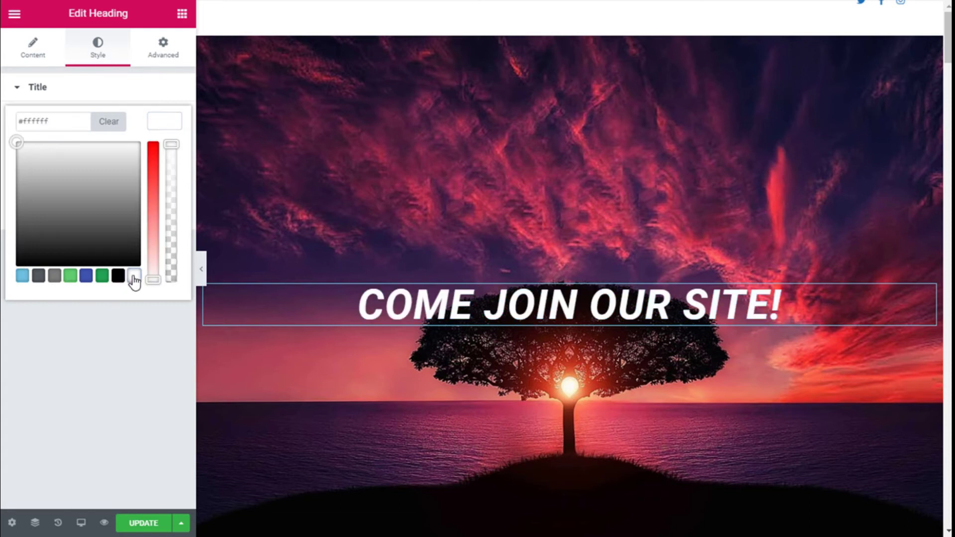
click(157, 119)
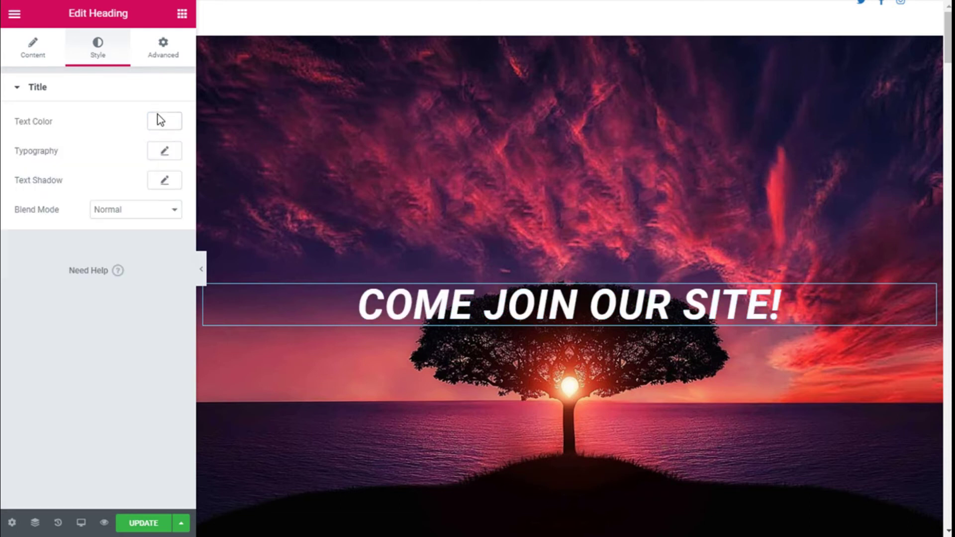
Step: Set the heading typography to Bold weight and Italic style
click(162, 158)
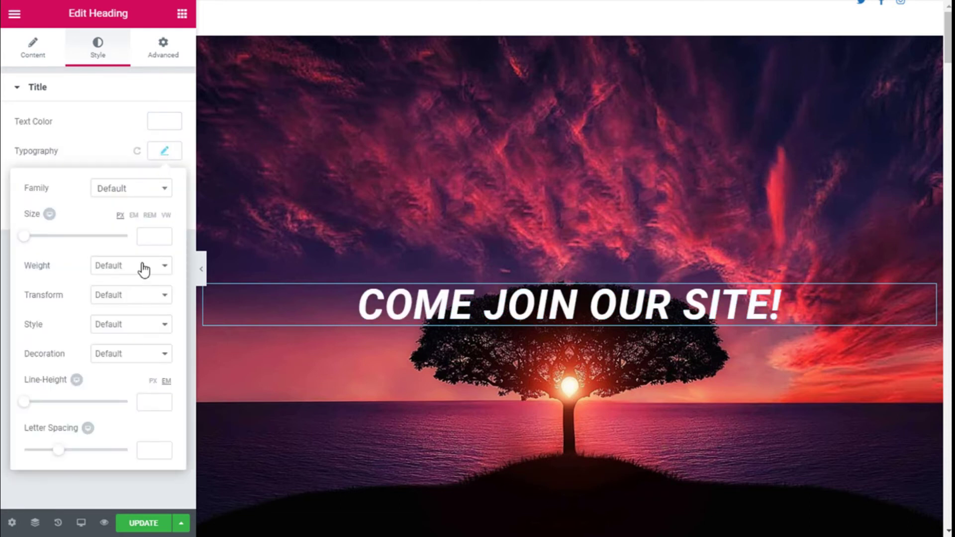
click(130, 275)
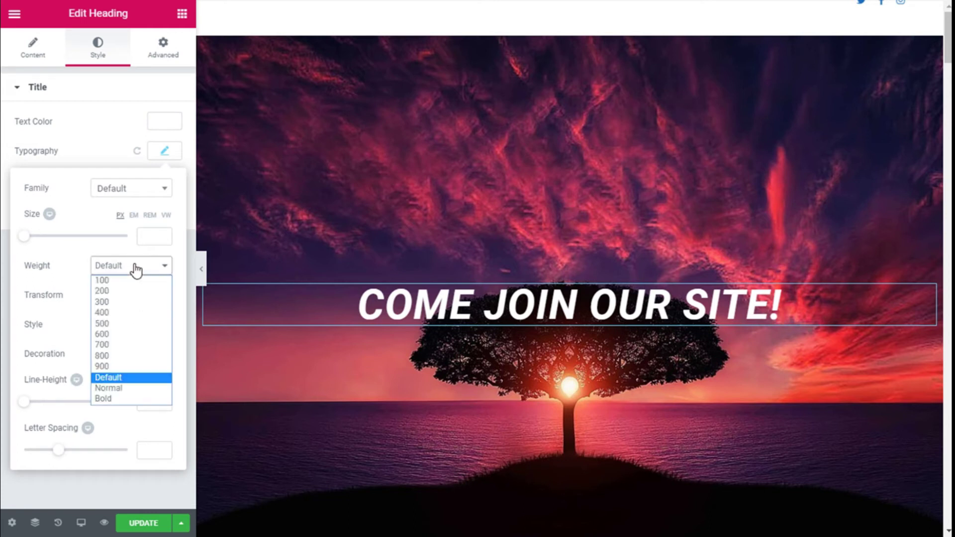
click(126, 399)
click(144, 304)
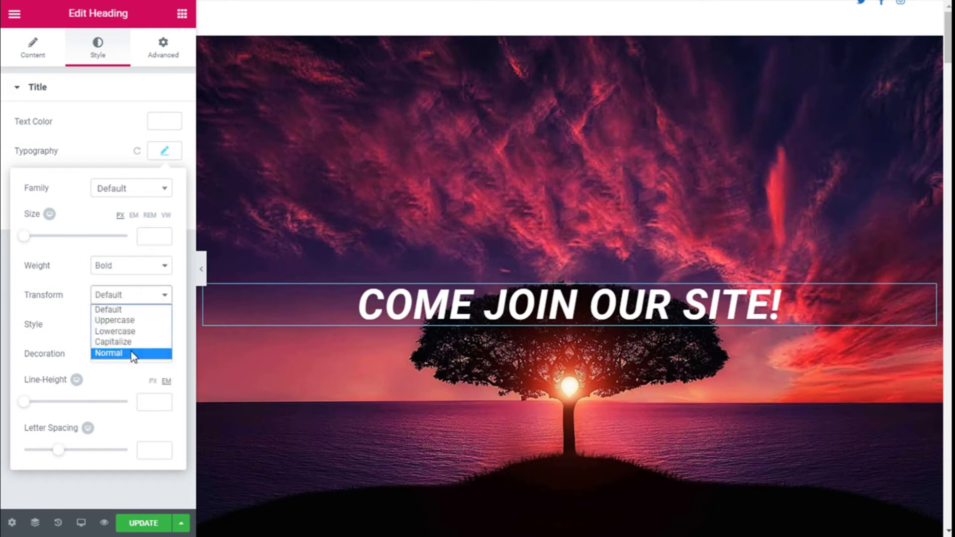
click(139, 300)
click(130, 326)
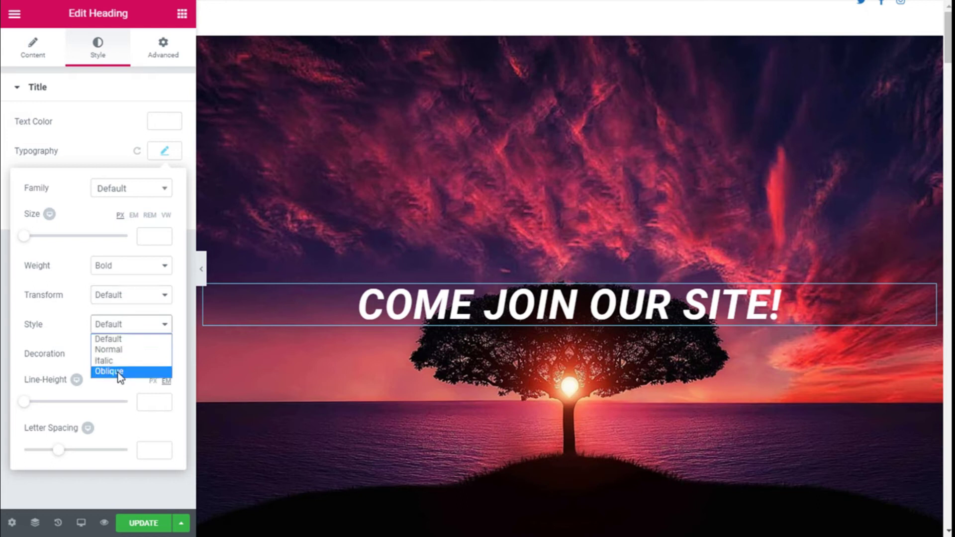
click(112, 361)
Step: Try strikethrough and underline decorations, then return Decoration to Default
click(133, 354)
click(121, 401)
click(127, 355)
click(122, 354)
click(121, 379)
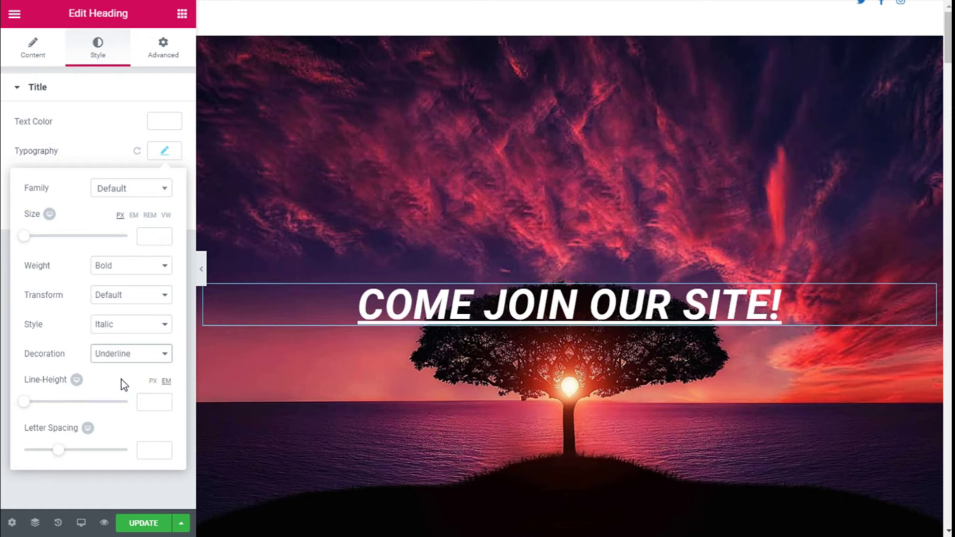
click(130, 354)
click(124, 368)
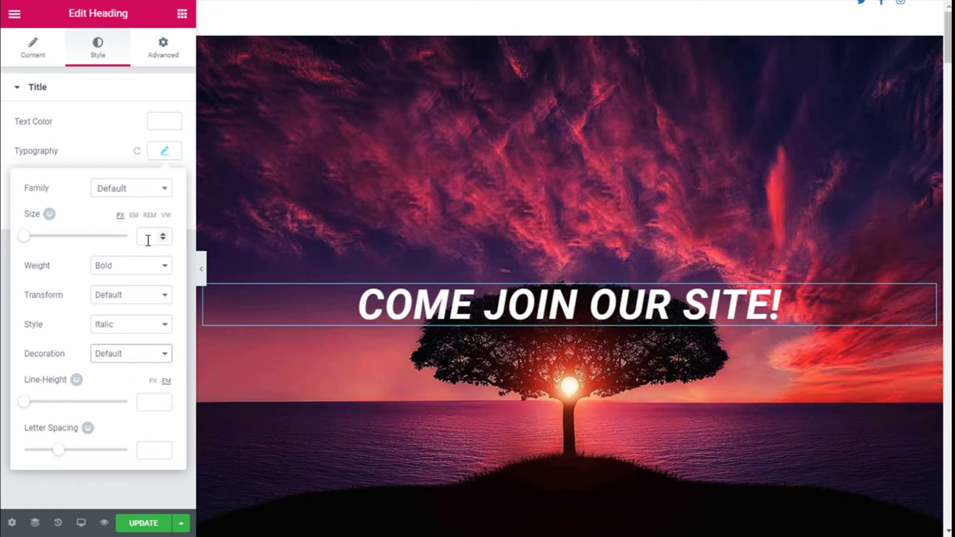
click(182, 15)
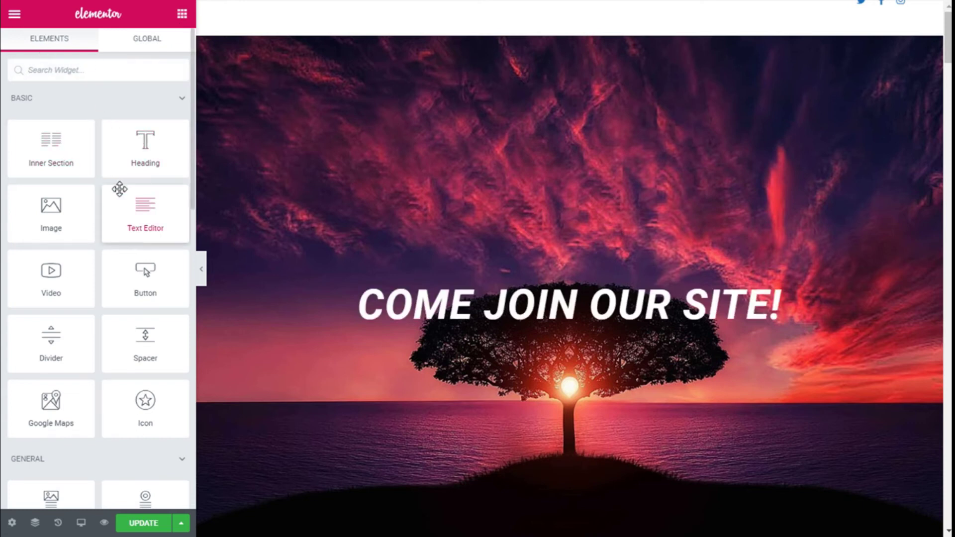
Step: Add a second medium-sized, centred heading below the main title
mouse_move(145, 150)
mouse_down()
mouse_move(501, 339)
mouse_move(520, 329)
mouse_up()
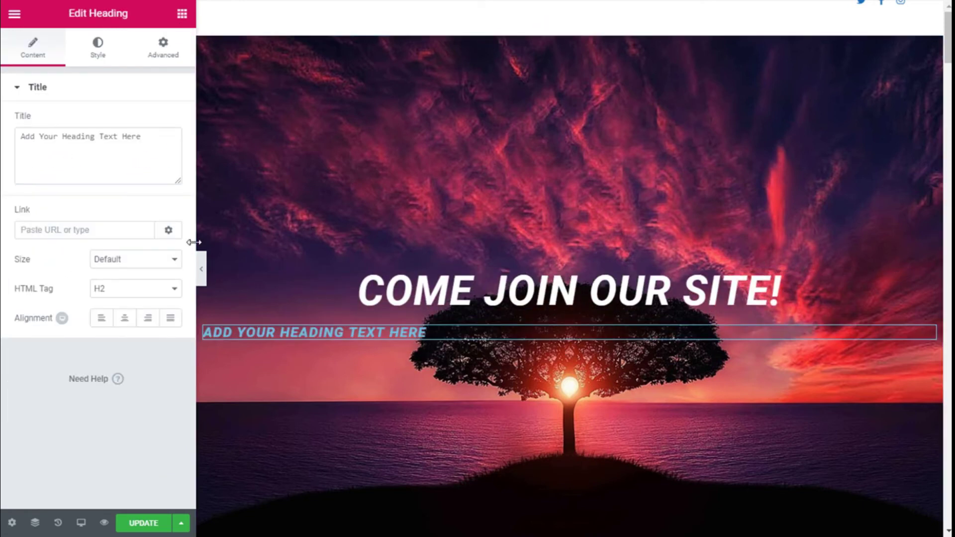
click(128, 265)
click(120, 298)
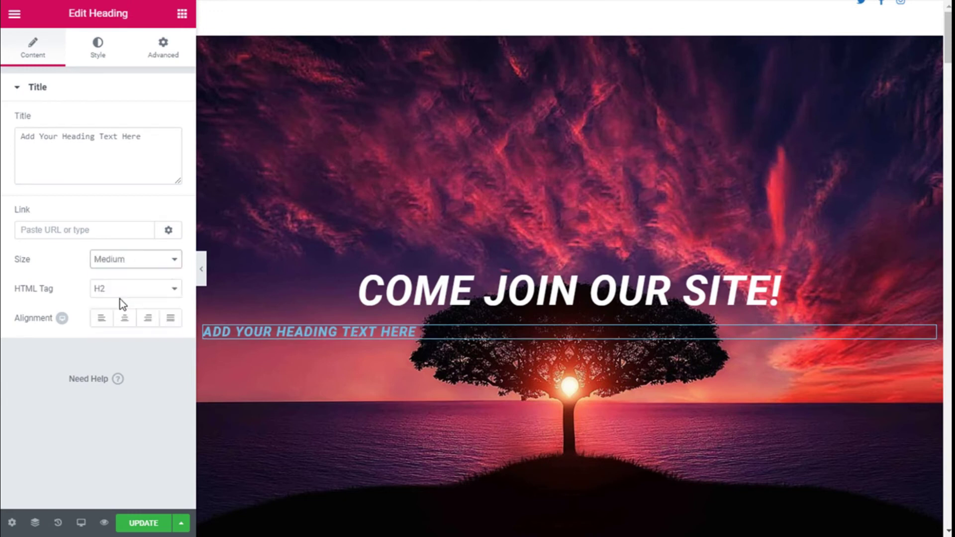
click(125, 318)
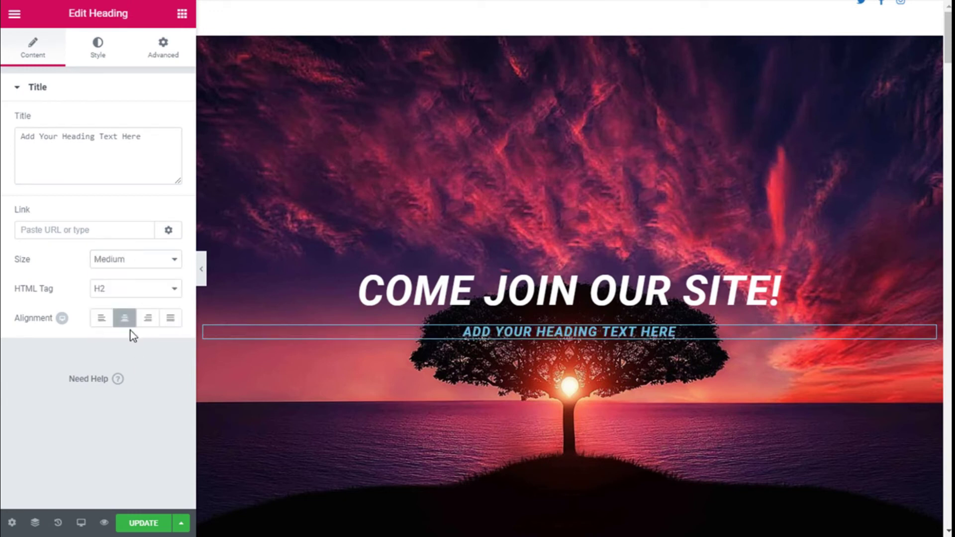
click(98, 49)
click(33, 50)
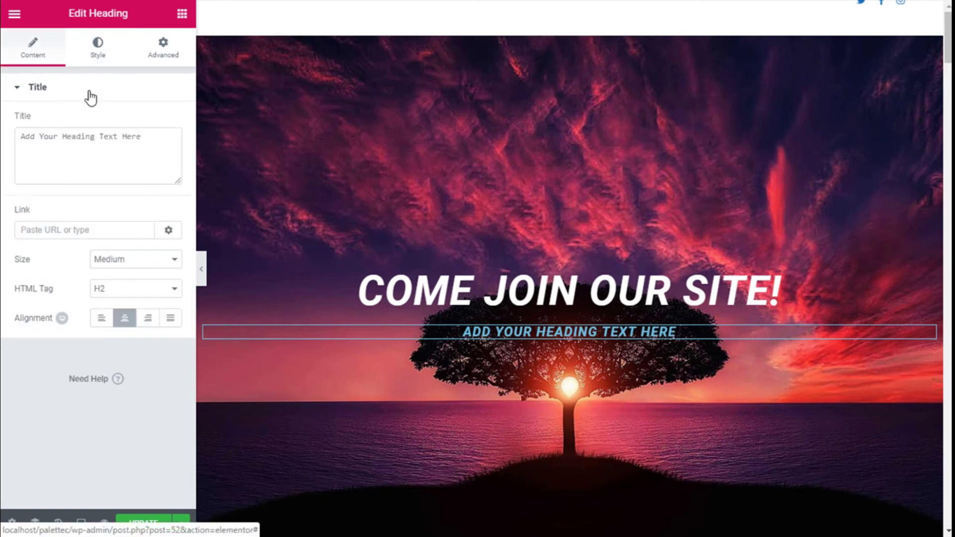
Step: Change the second heading's text to 'It's super cool'
click(141, 136)
triple_click(141, 135)
text(I)
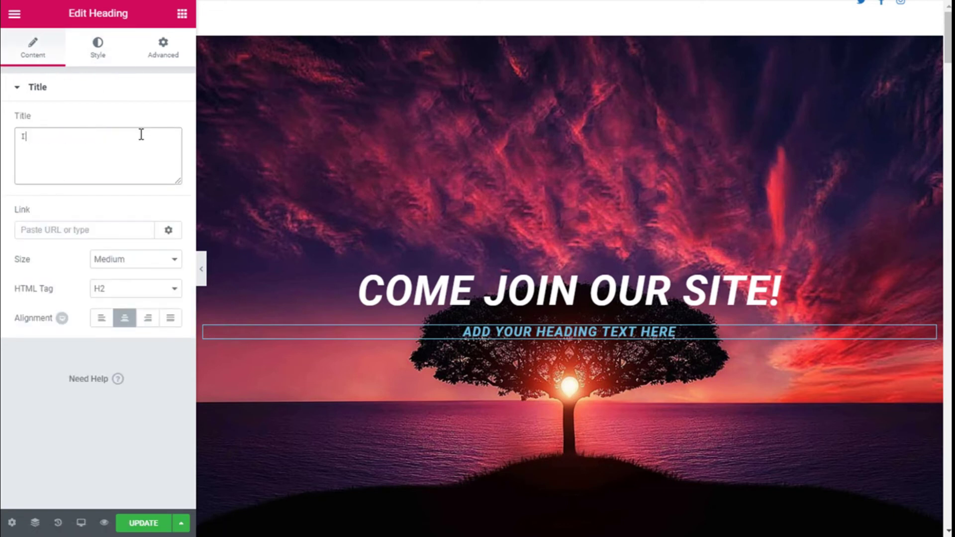
text(t)
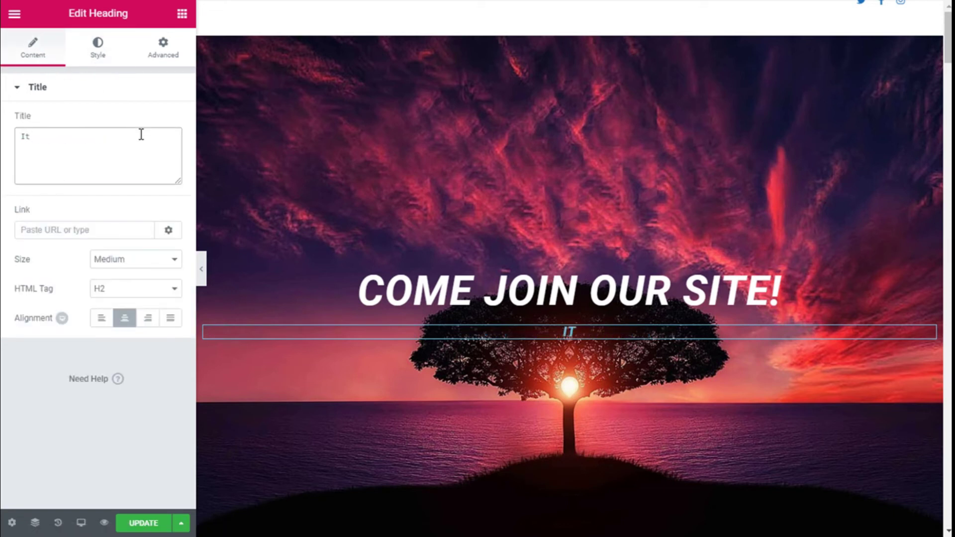
text(s)
key(BackSpace)
text(´)
text(s )
text(su)
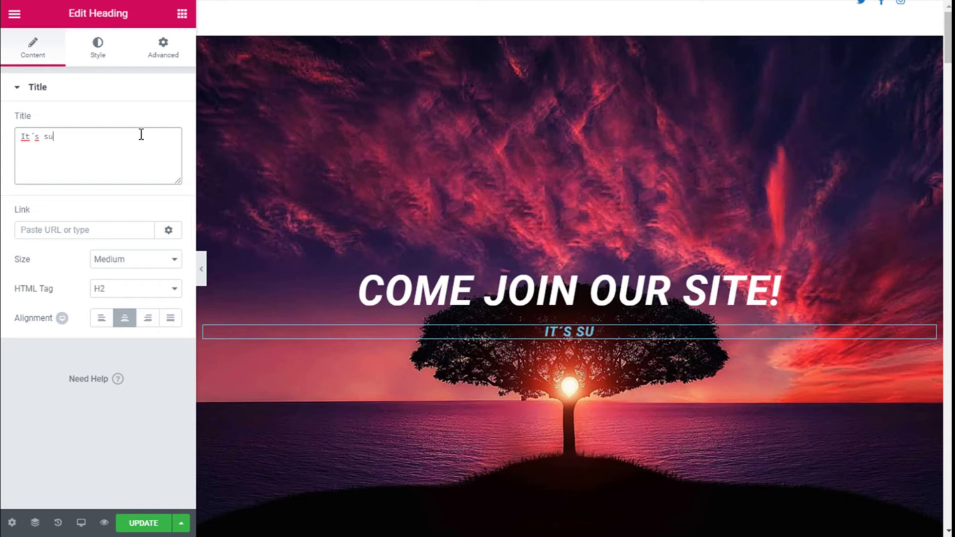
text(per cool)
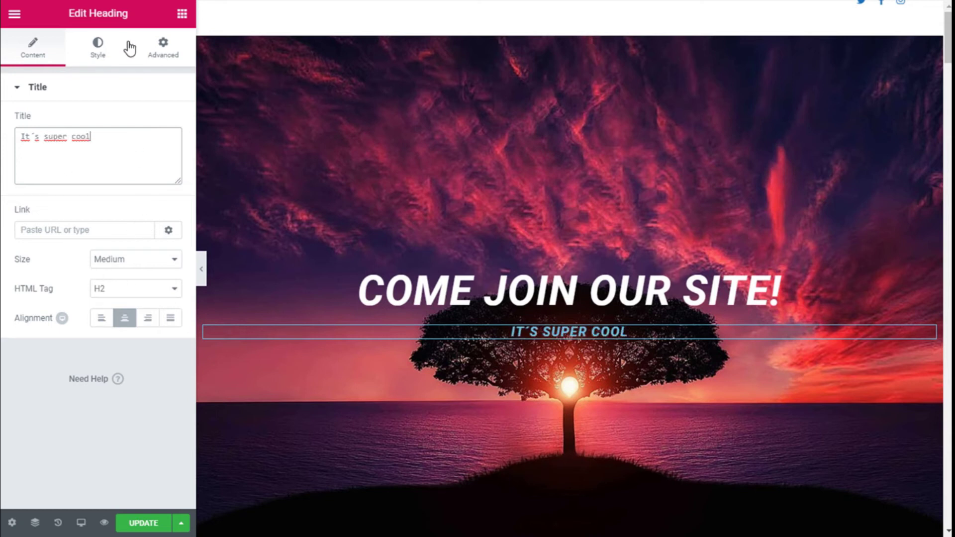
Step: Set the subtitle text colour to the white swatch
click(108, 50)
click(165, 121)
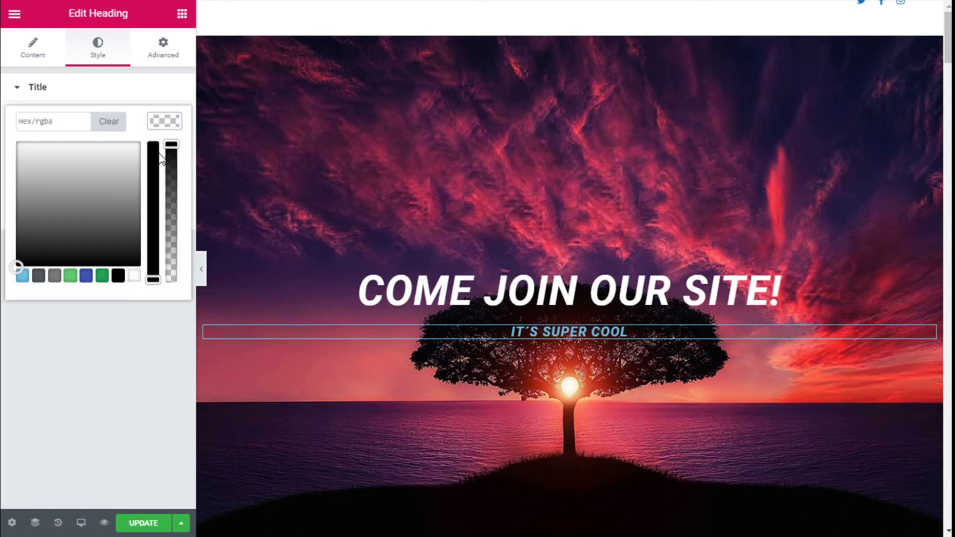
click(132, 275)
click(164, 121)
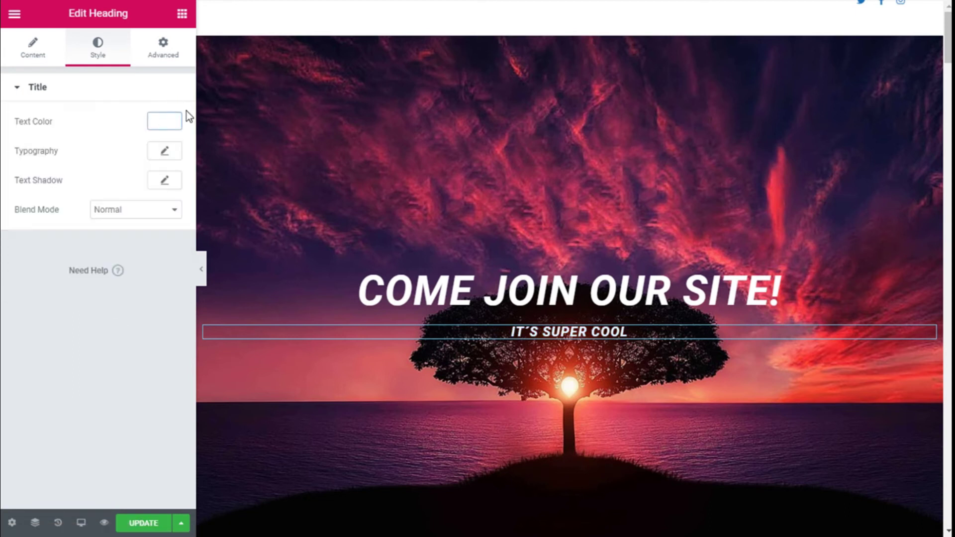
click(182, 14)
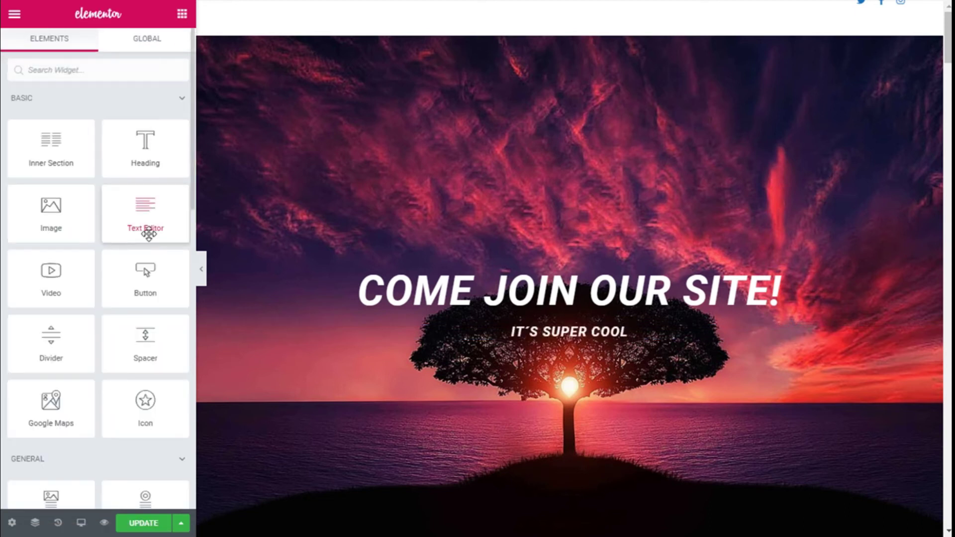
Step: Place a Button widget below the subtitle, centre it, and keep the default type
drag(146, 272, 564, 326)
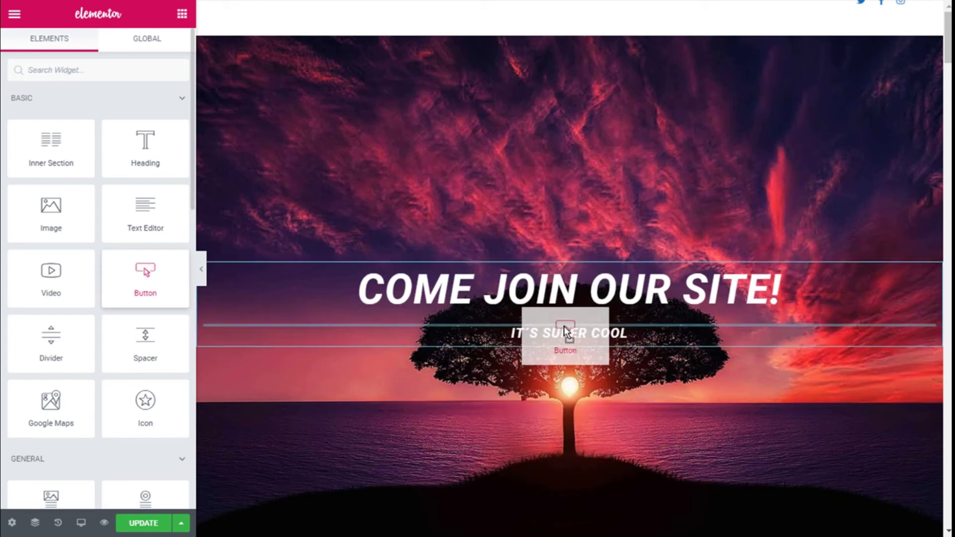
drag(564, 327, 555, 365)
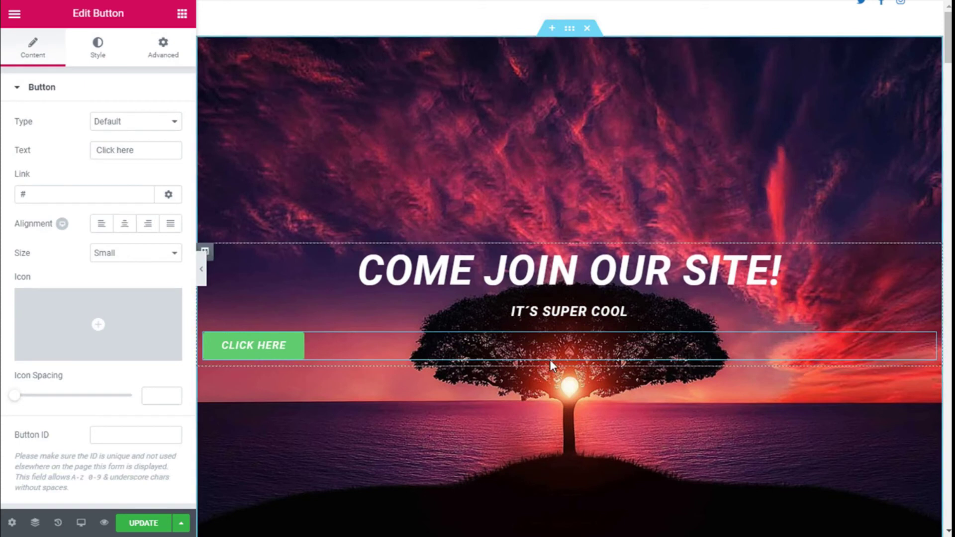
click(130, 230)
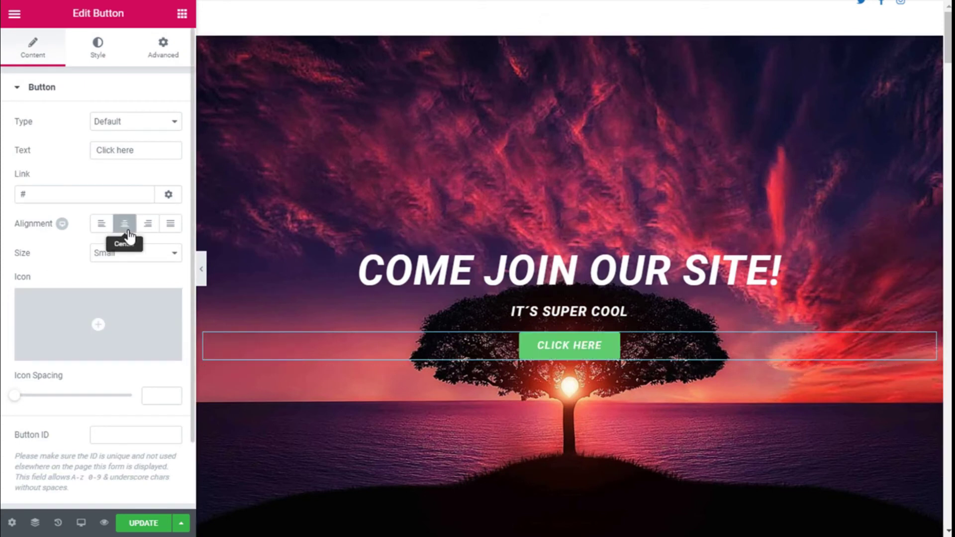
click(122, 124)
click(128, 128)
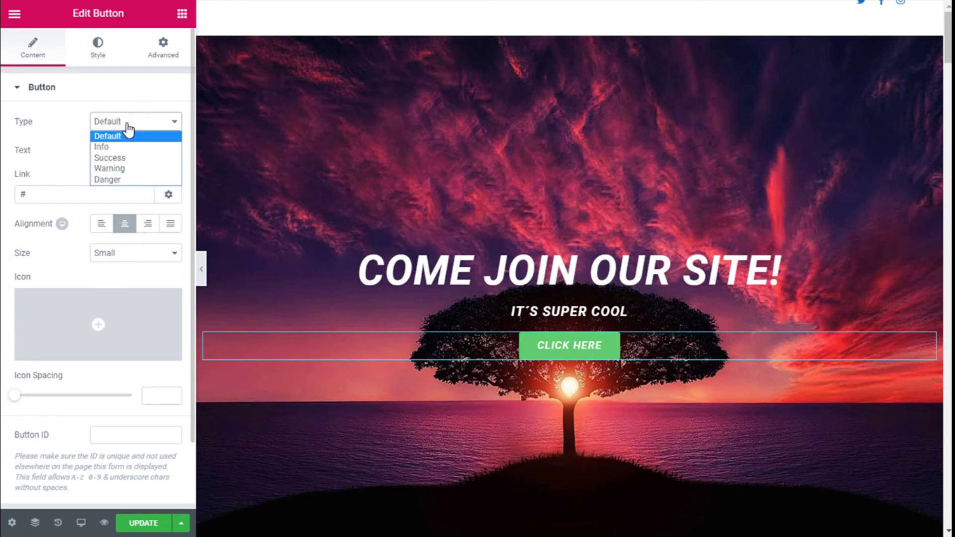
click(133, 119)
click(122, 89)
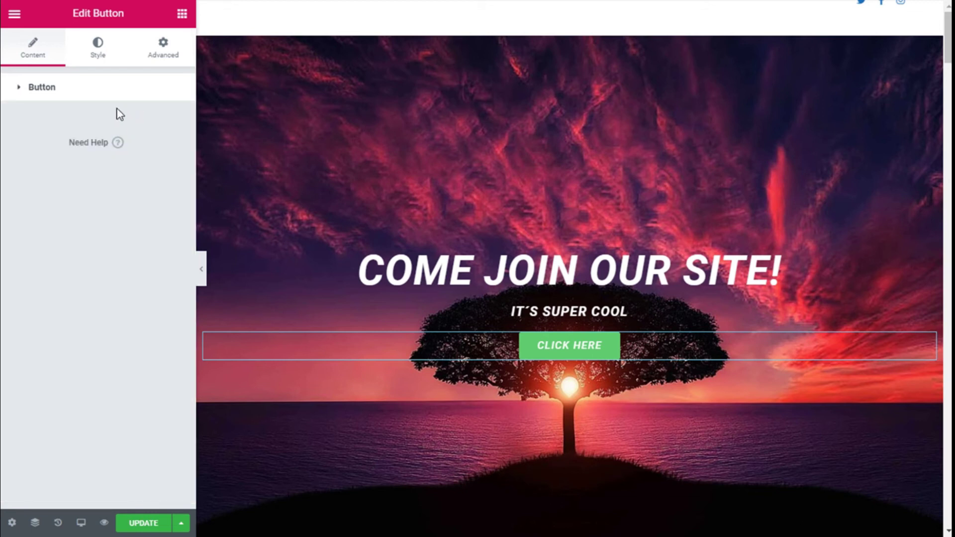
click(97, 56)
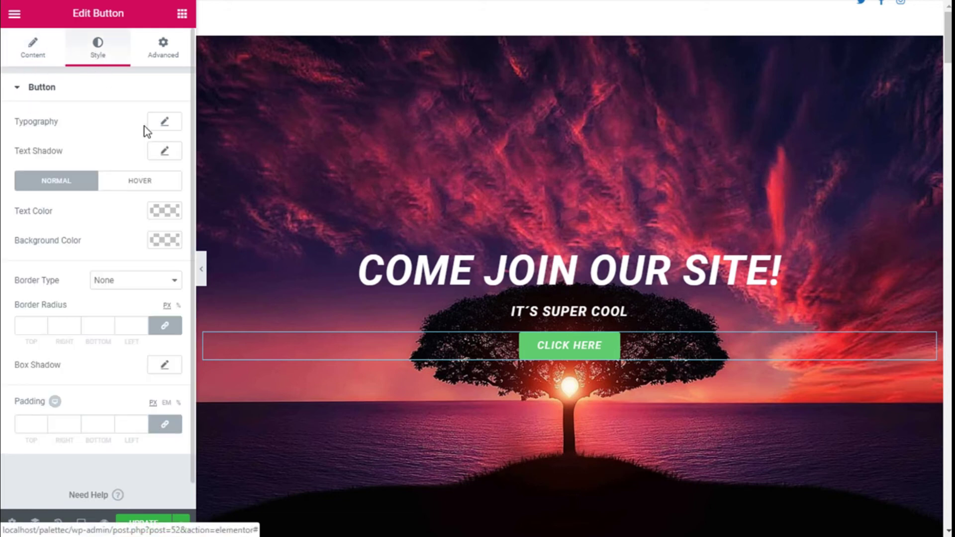
click(44, 50)
click(144, 156)
Step: Change the button label from 'Click here' to 'Join us!'
triple_click(144, 156)
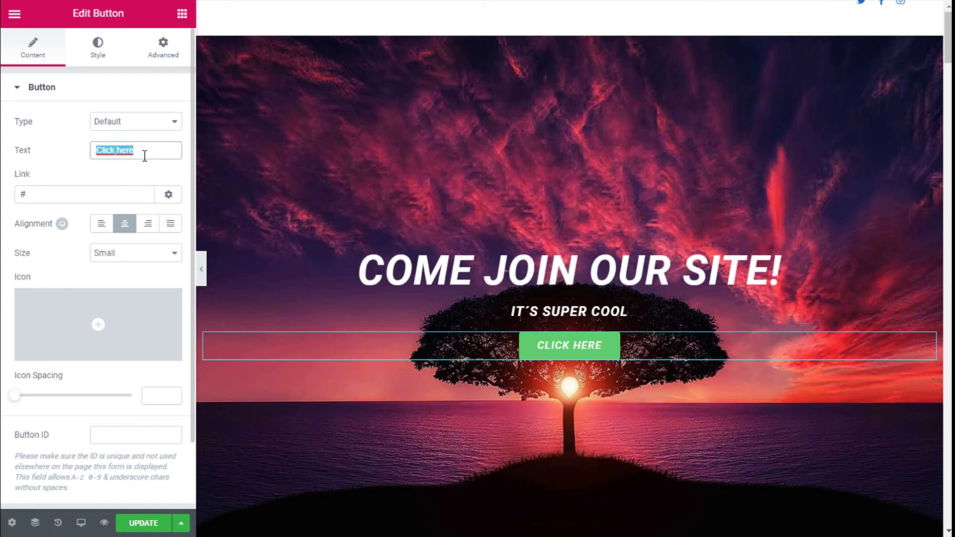
text(J)
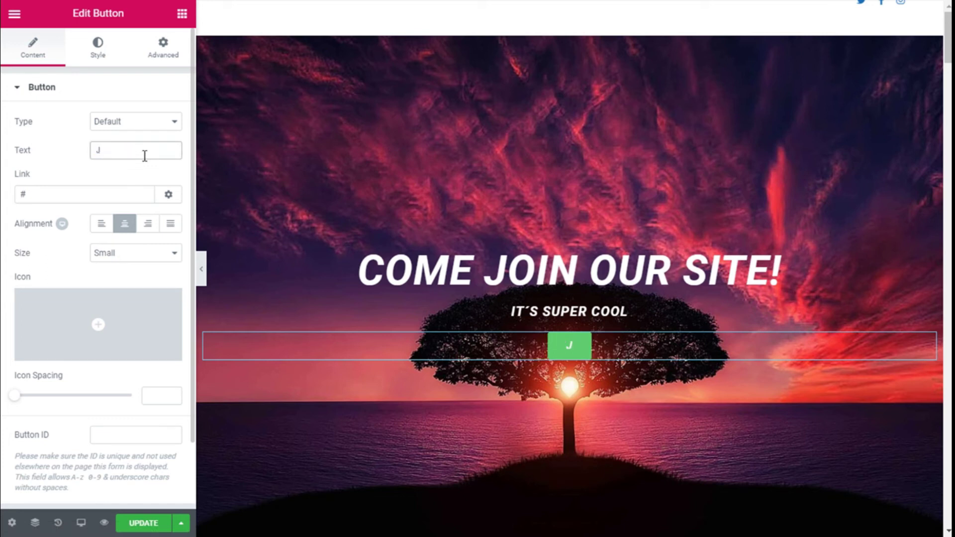
text(oin)
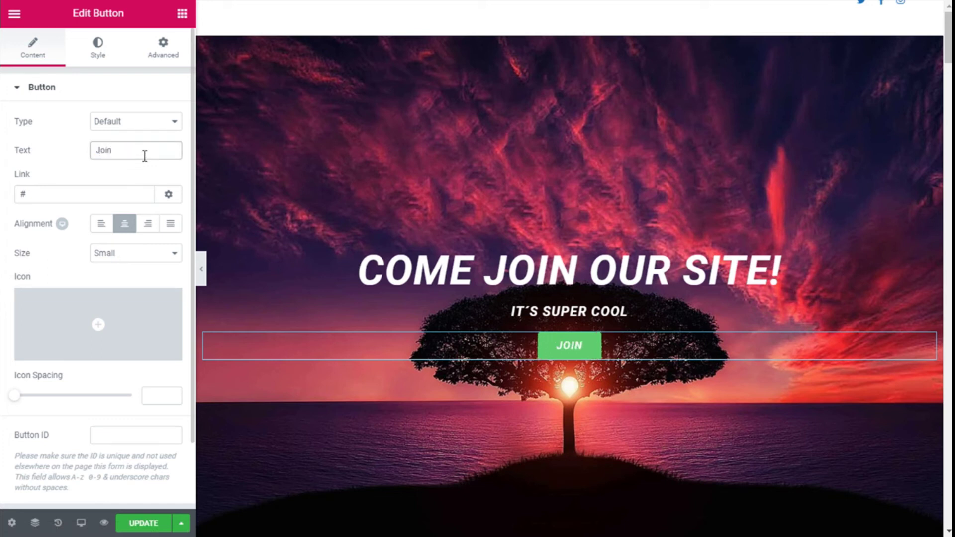
text(!)
key(BackSpace)
text(u)
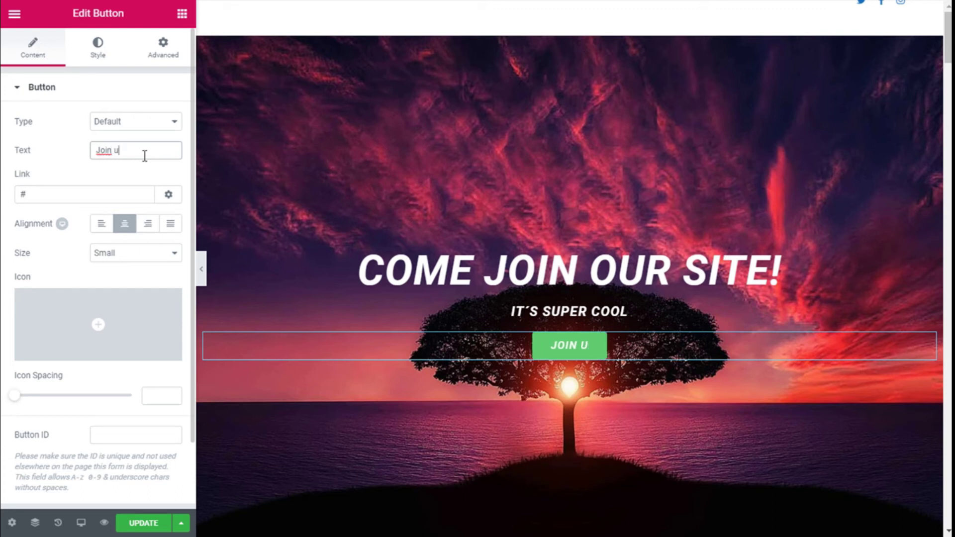
text(s!)
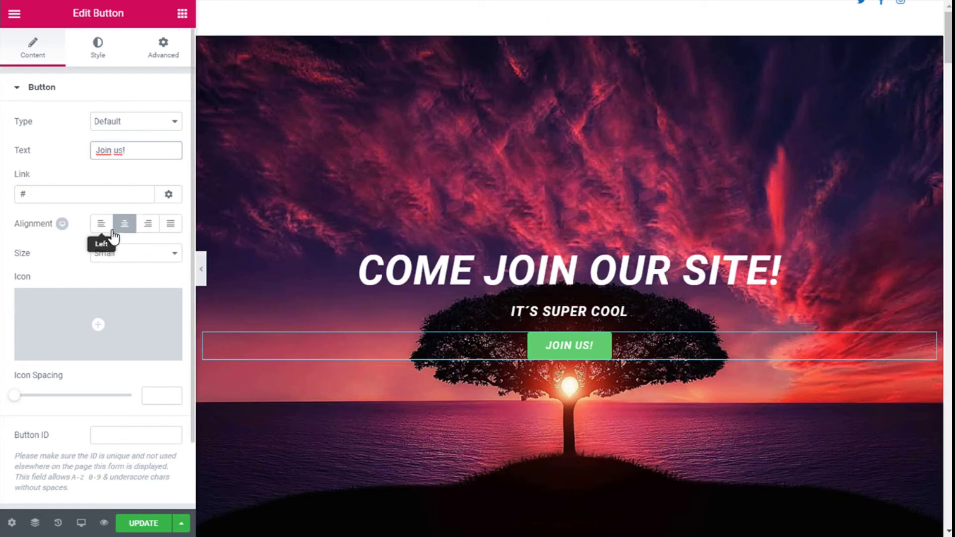
Step: Set the button size to Large after trying Medium and Extra Large
scroll(129, 246, down, 2)
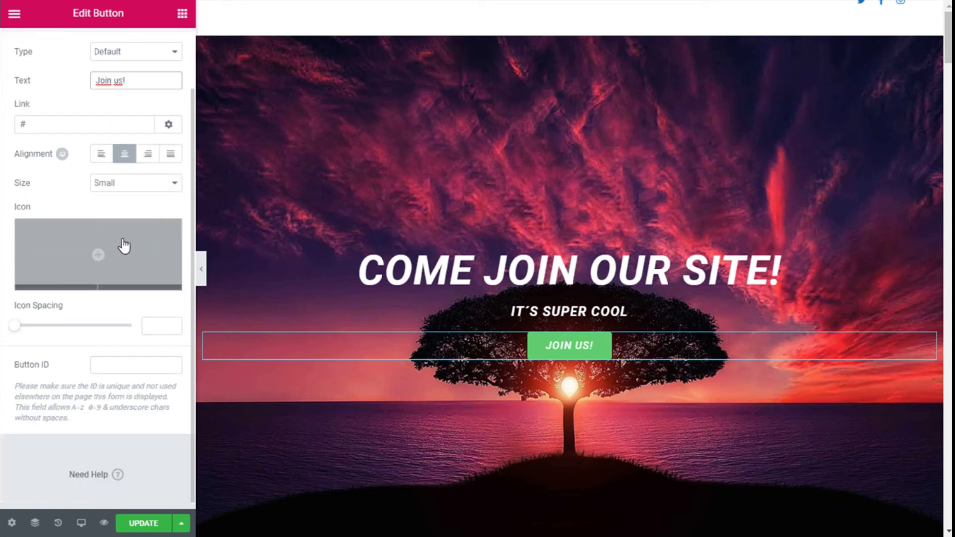
click(151, 185)
click(141, 219)
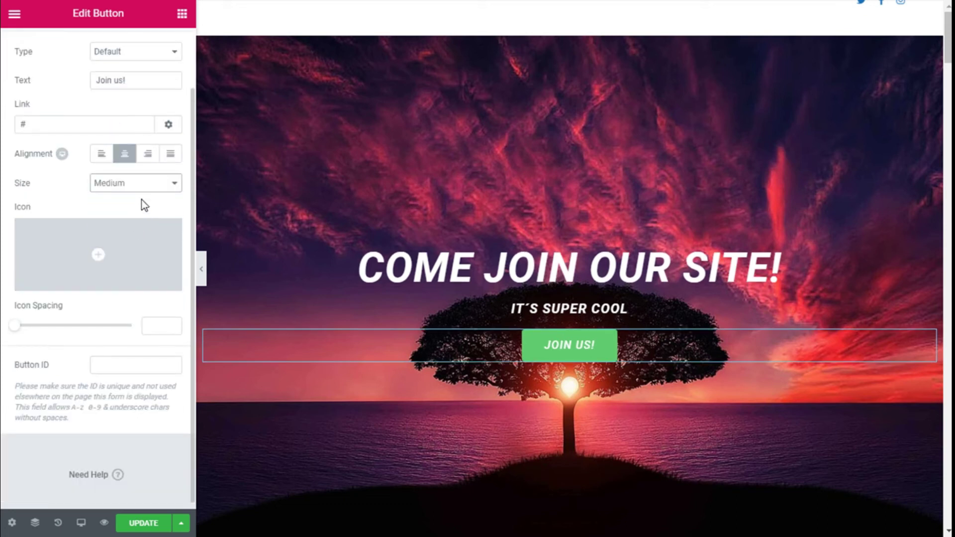
click(143, 187)
click(128, 242)
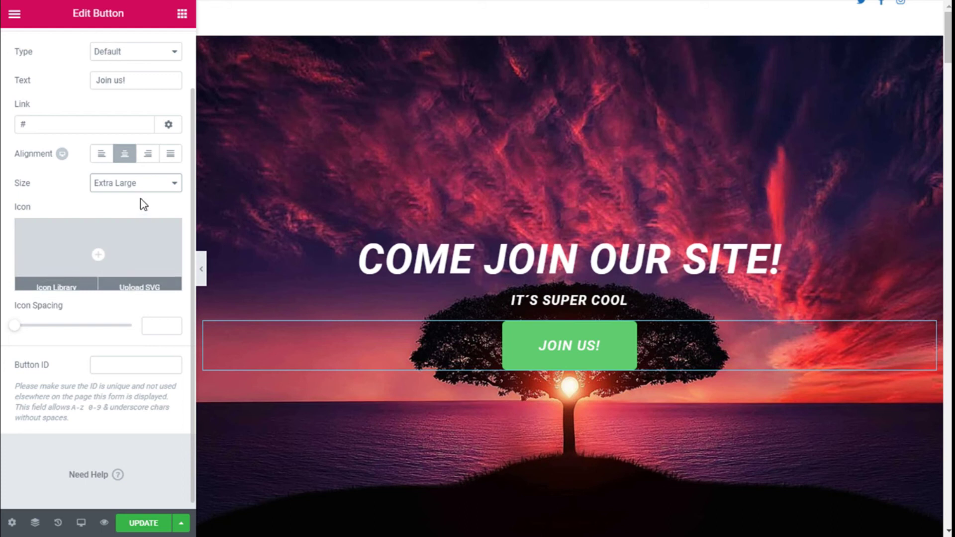
click(142, 184)
click(137, 231)
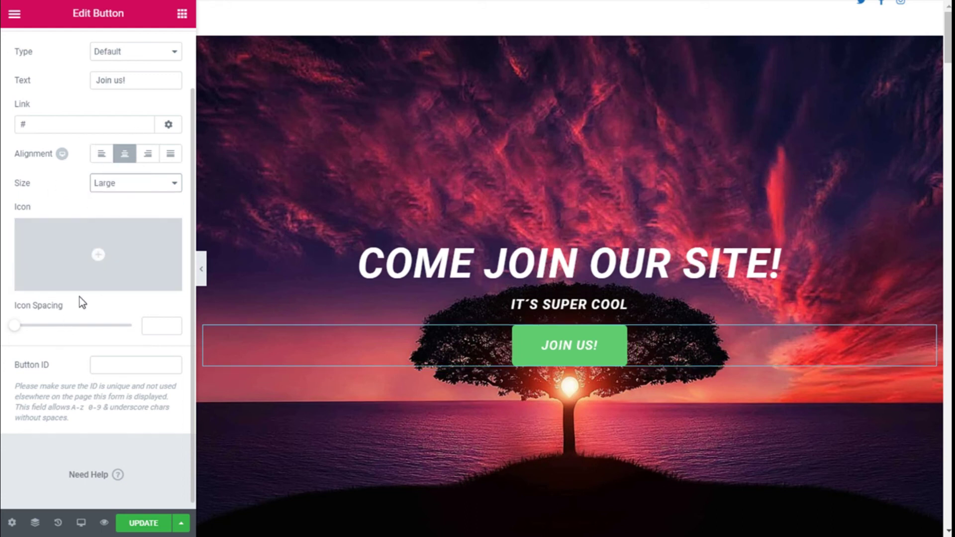
scroll(79, 296, up, 2)
click(107, 62)
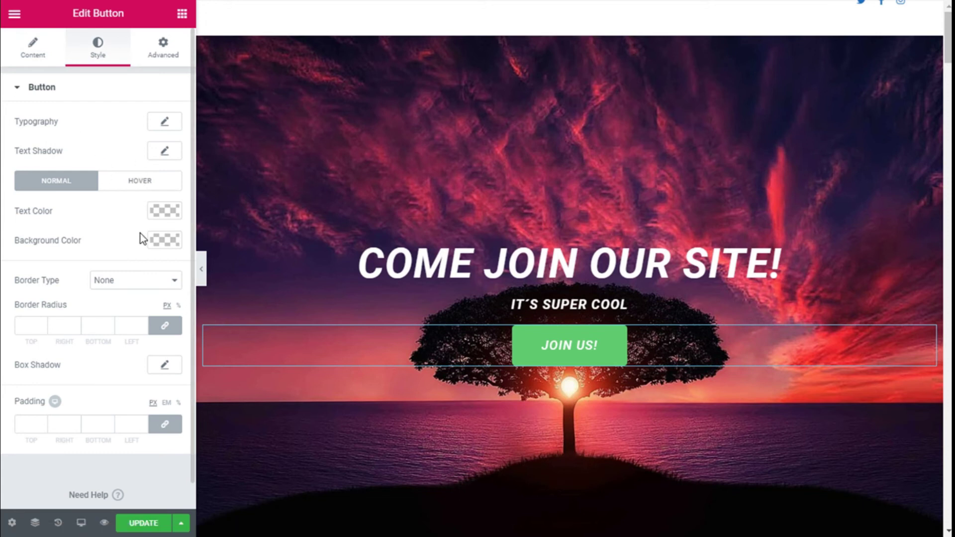
Step: Round all four corners of the Join us! button to a 40 px border radius
scroll(116, 269, down, 1)
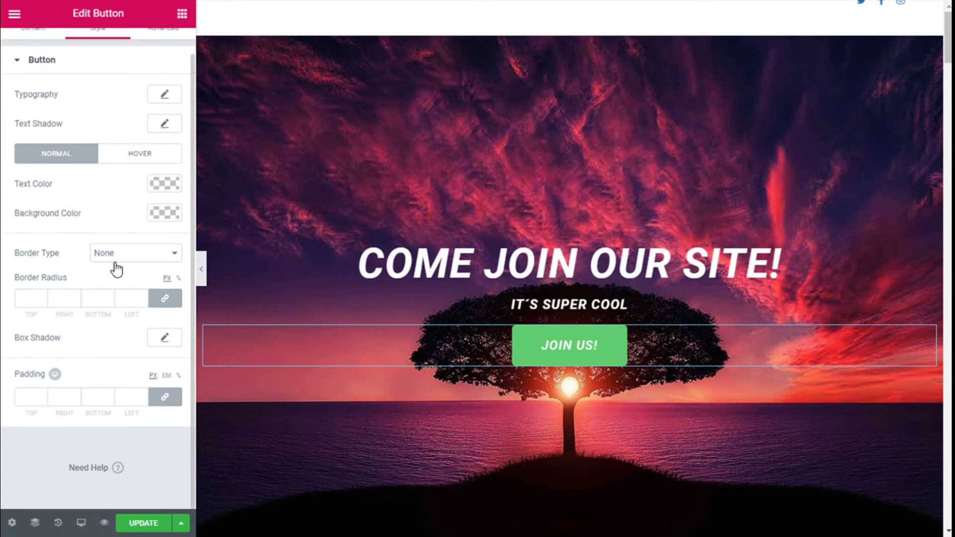
click(139, 257)
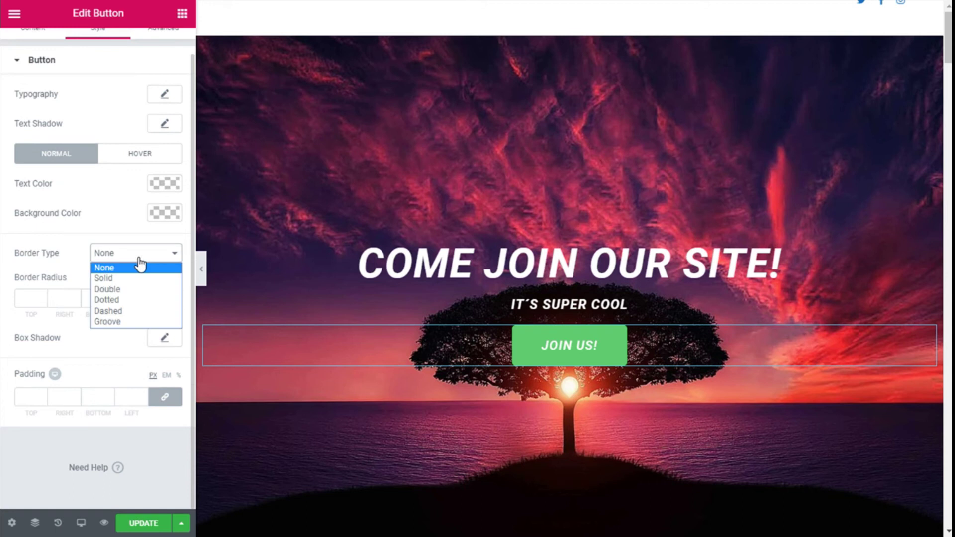
click(36, 304)
text(20)
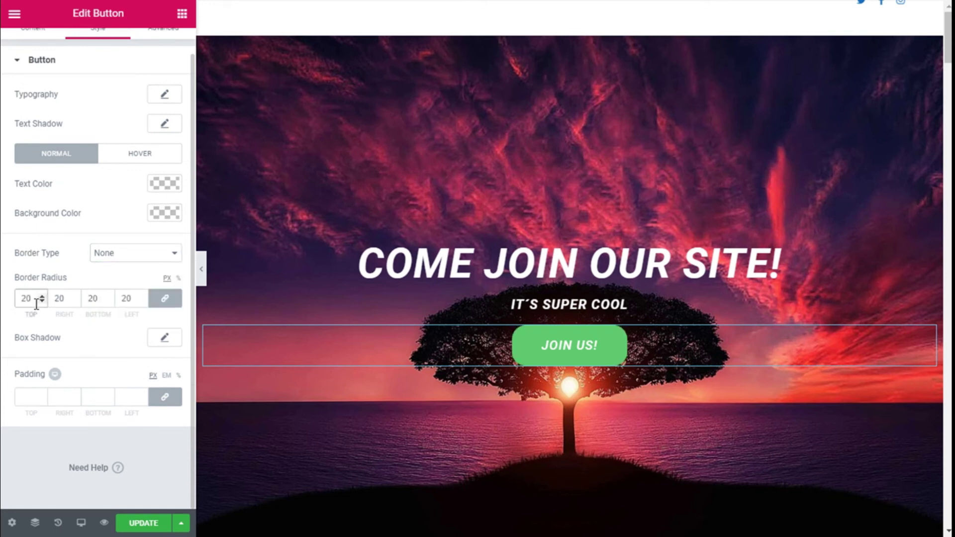
key(BackSpace)
key(BackSpace)
text(40)
mouse_move(278, 405)
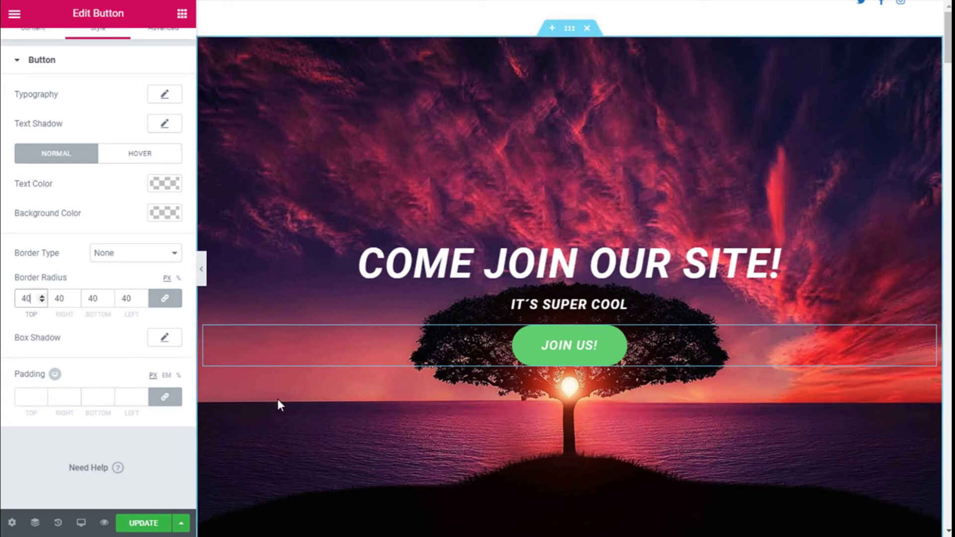
scroll(151, 163, up, 1)
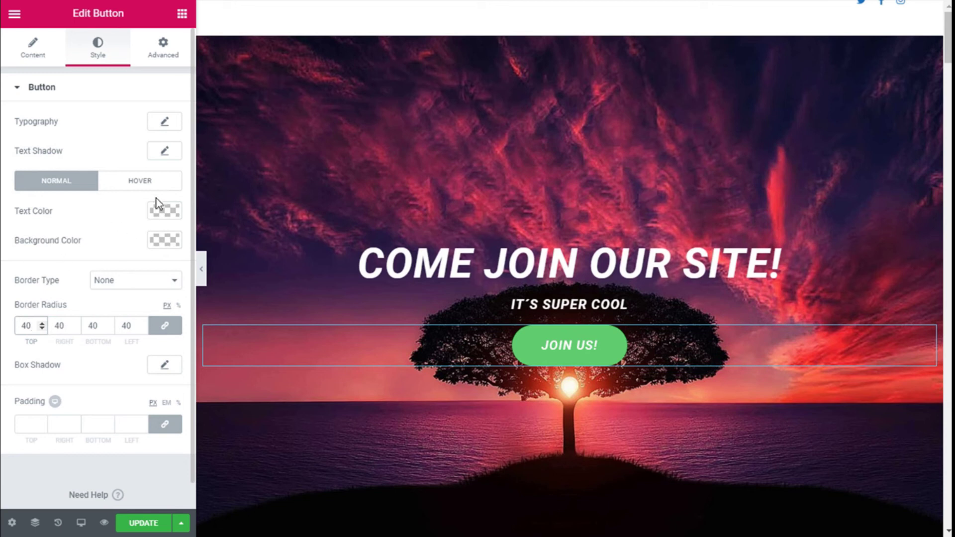
click(147, 185)
Step: Give the button green hover text and a fully transparent hover background
click(166, 213)
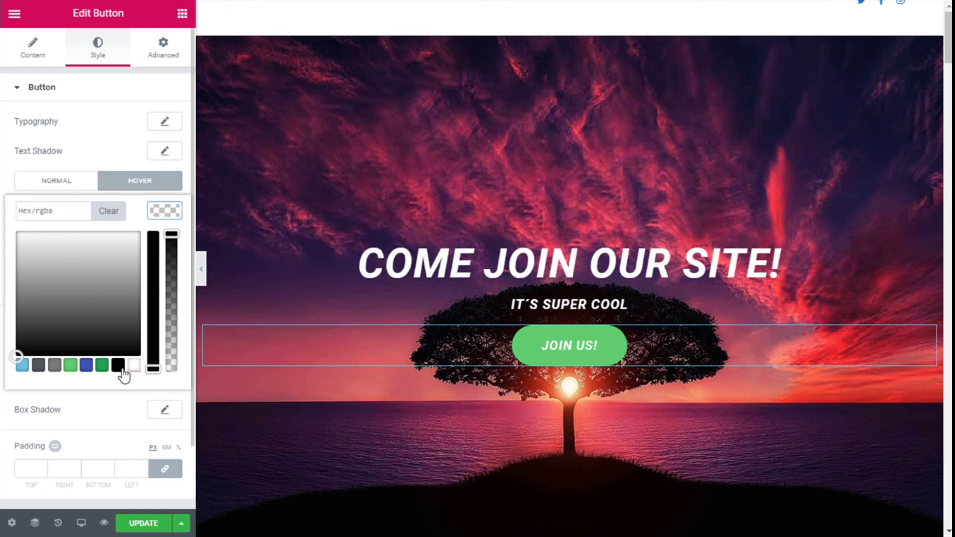
click(76, 368)
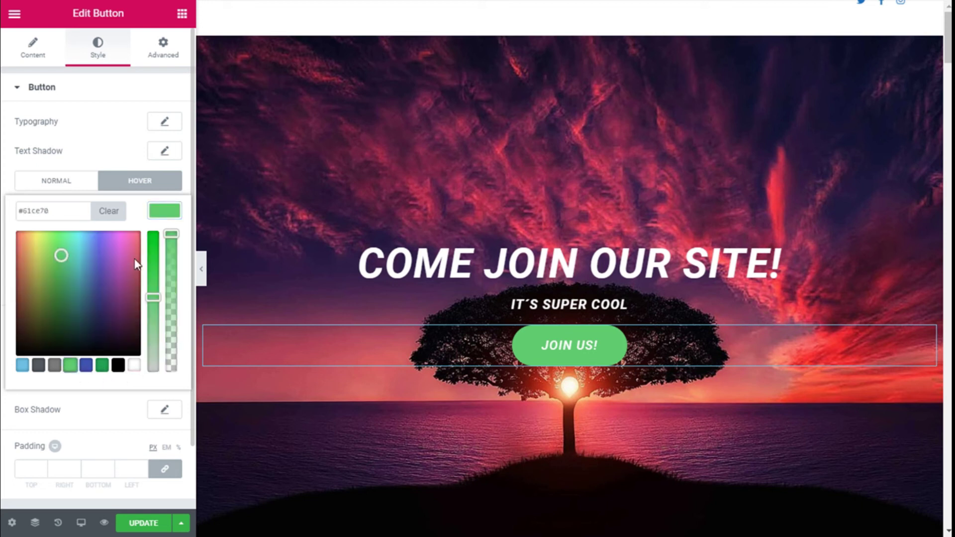
click(164, 210)
click(165, 239)
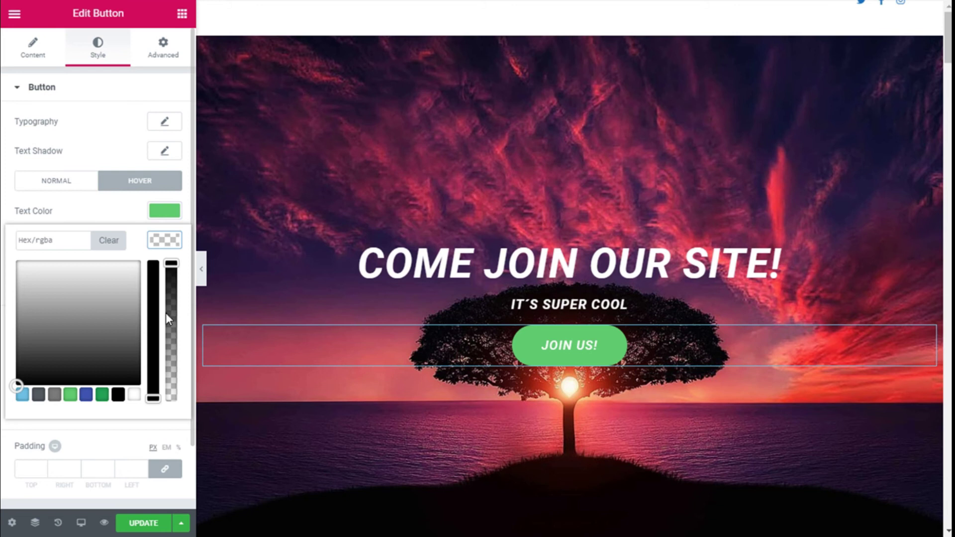
drag(170, 262, 171, 398)
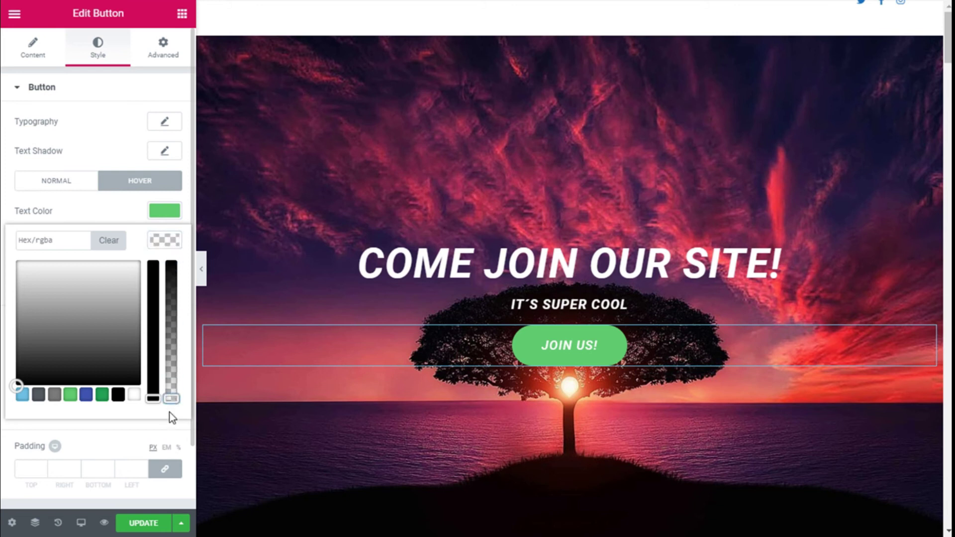
click(158, 234)
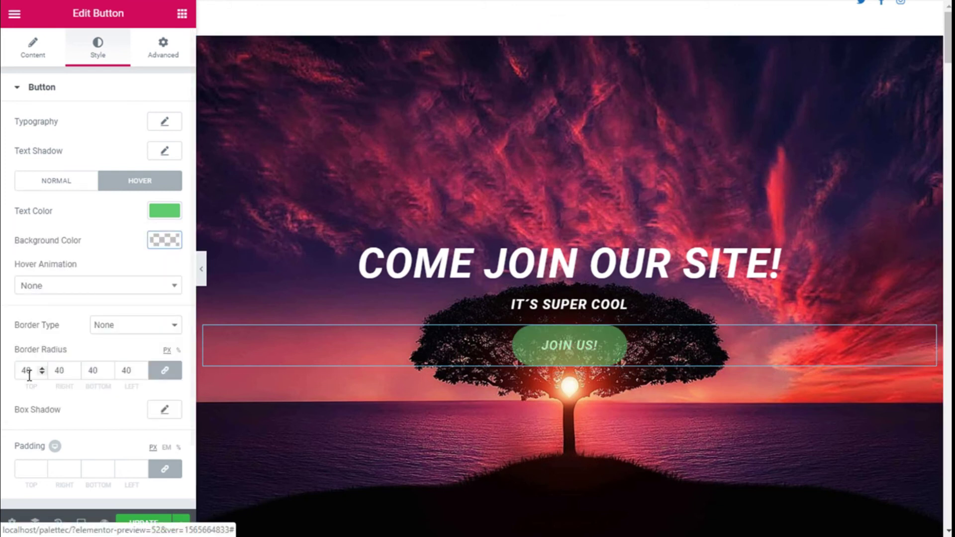
scroll(111, 314, down, 2)
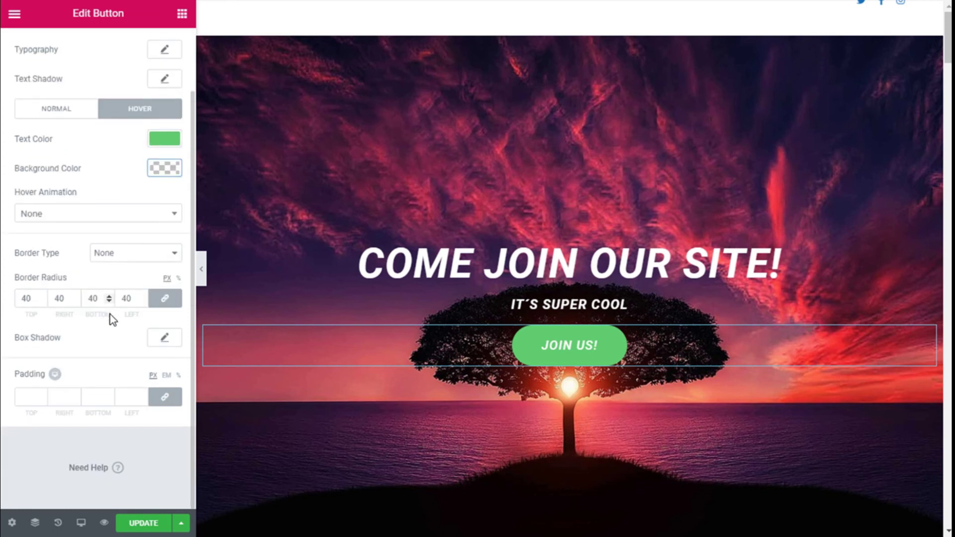
Step: Set the button's hover border to Solid with the green preset colour
click(159, 256)
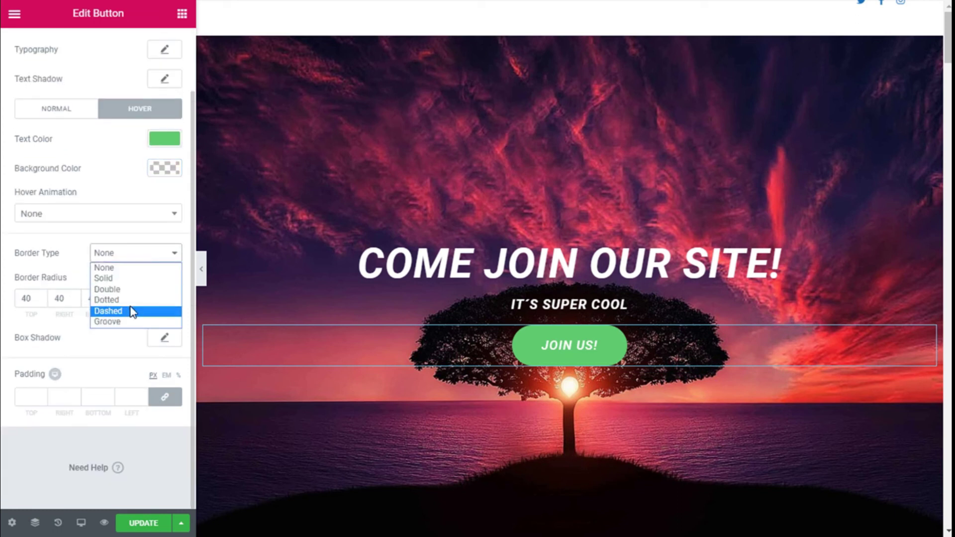
click(132, 279)
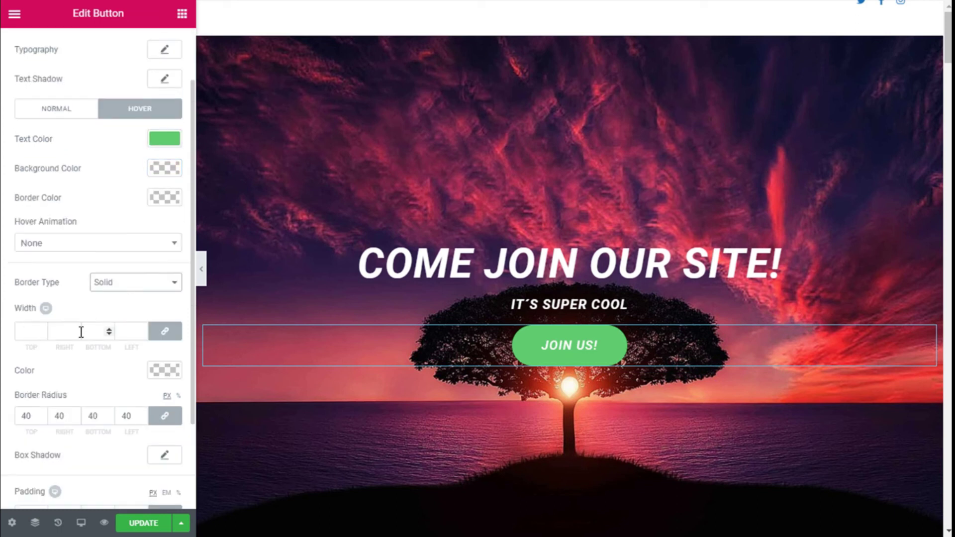
scroll(105, 255, up, 2)
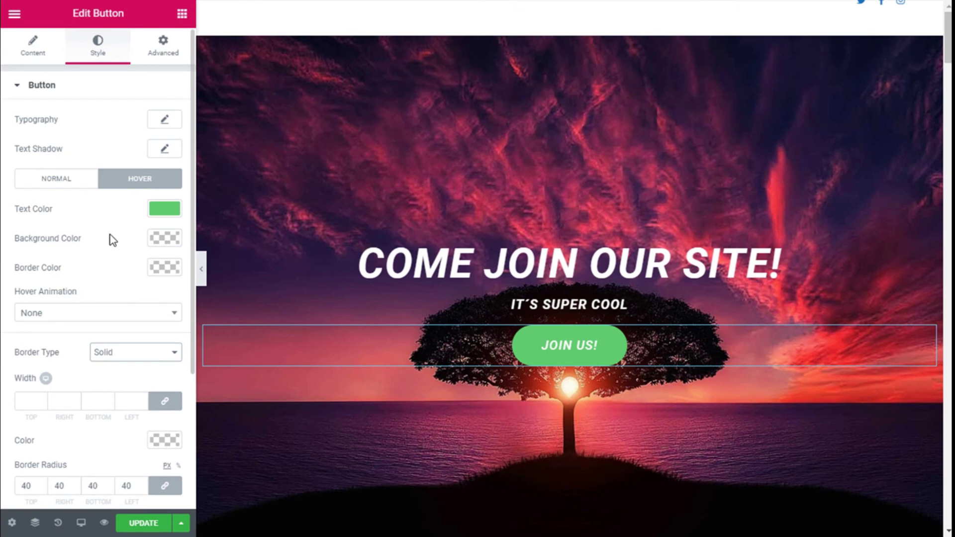
click(164, 269)
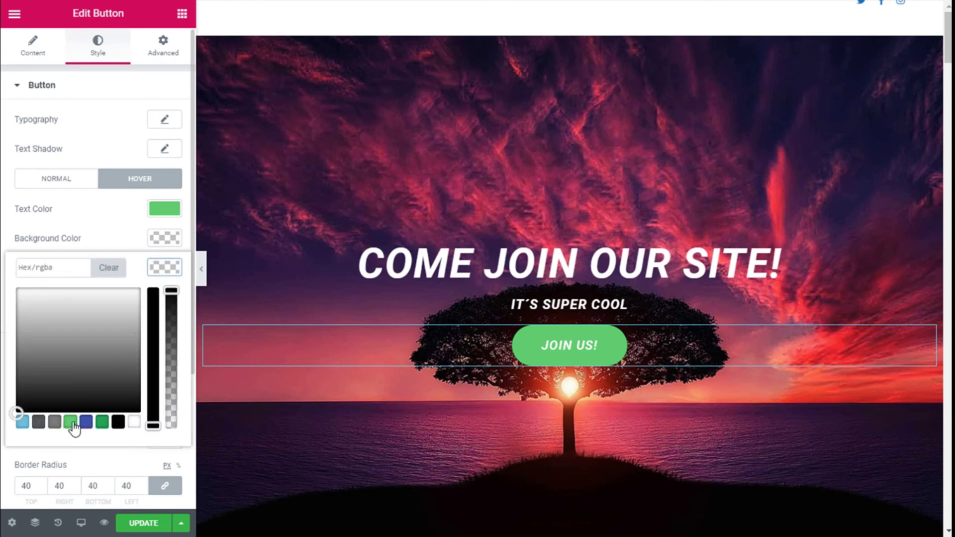
click(70, 422)
click(158, 264)
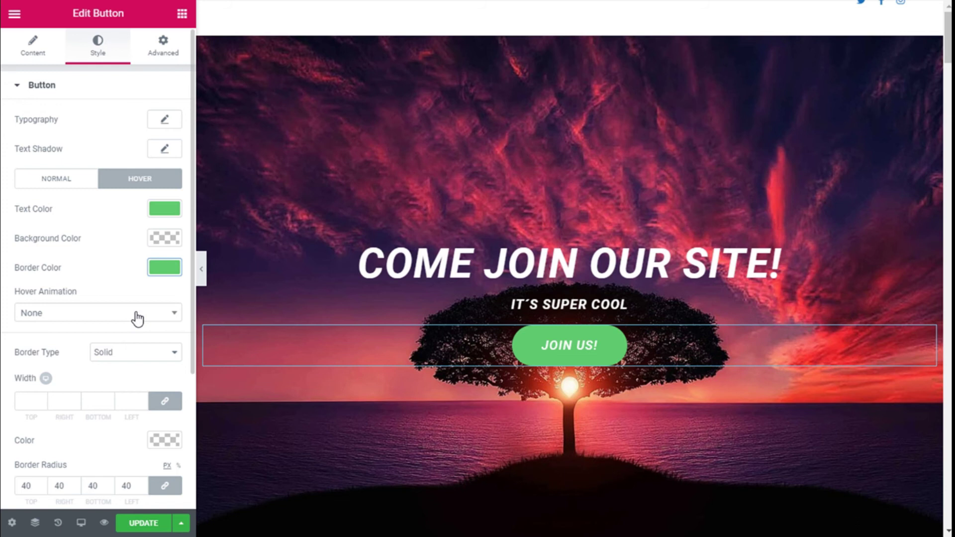
Step: Make the button's border width 1 px on all sides
scroll(112, 256, down, 2)
scroll(112, 255, down, 3)
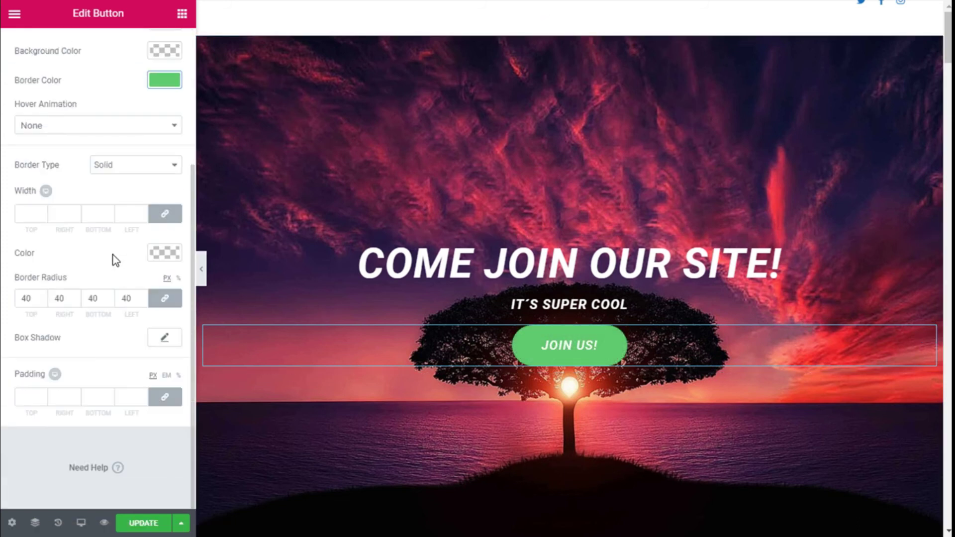
click(36, 215)
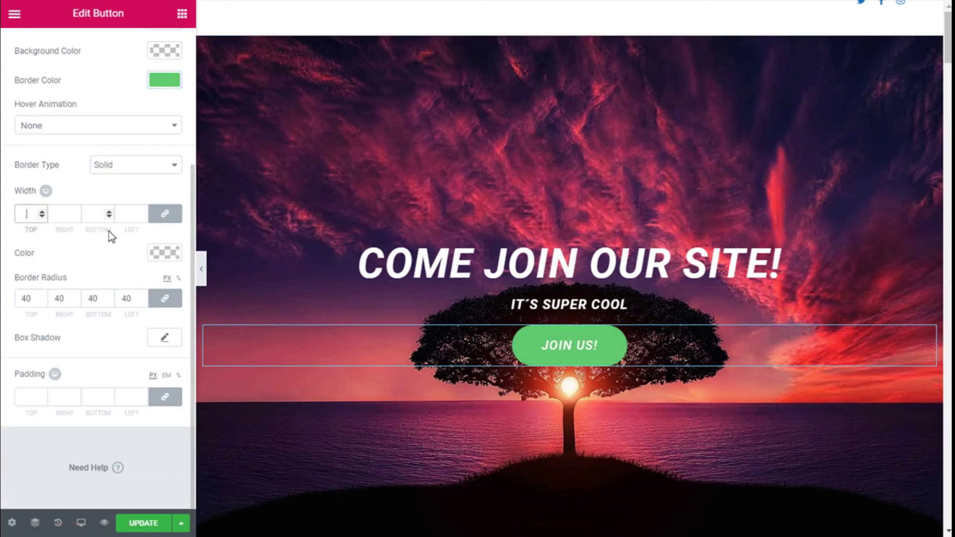
text(1)
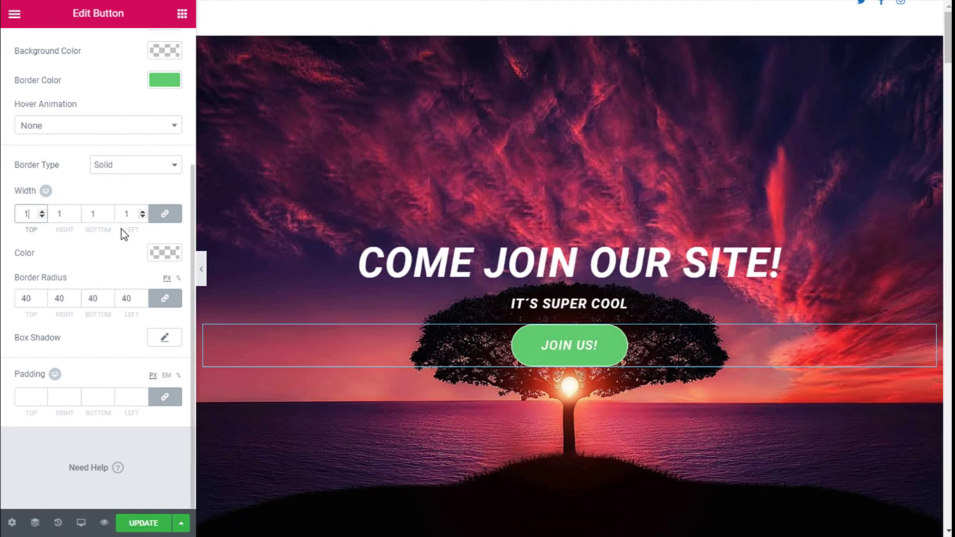
scroll(120, 234, up, 4)
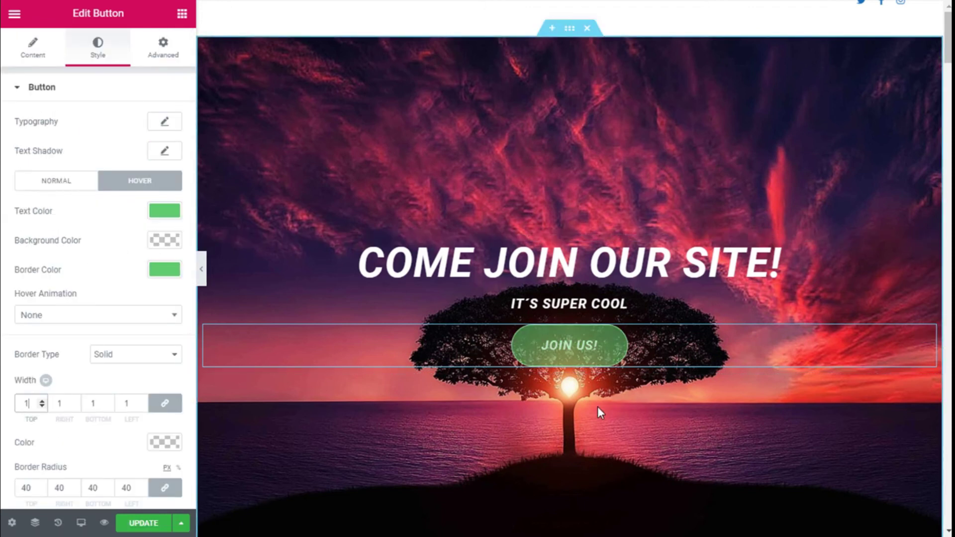
scroll(136, 279, down, 3)
scroll(136, 278, down, 1)
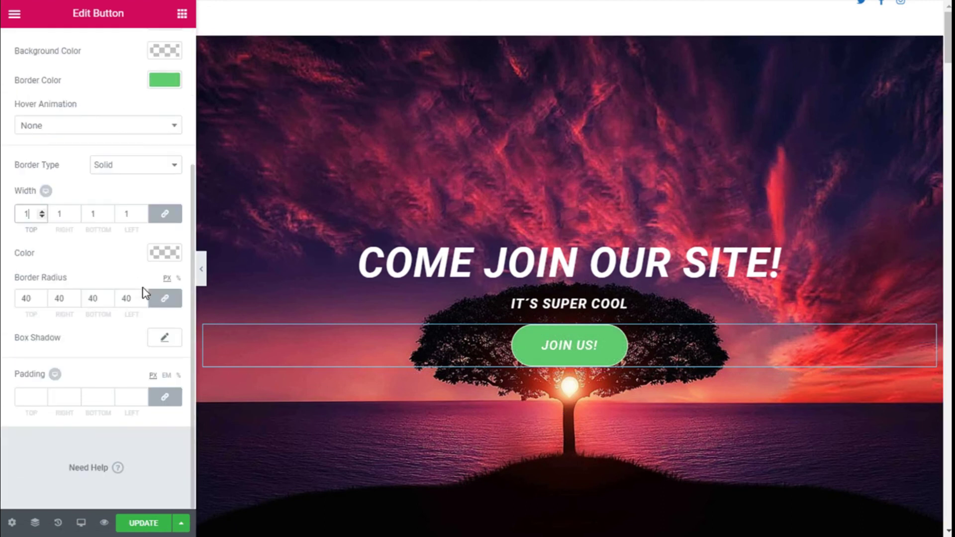
click(593, 271)
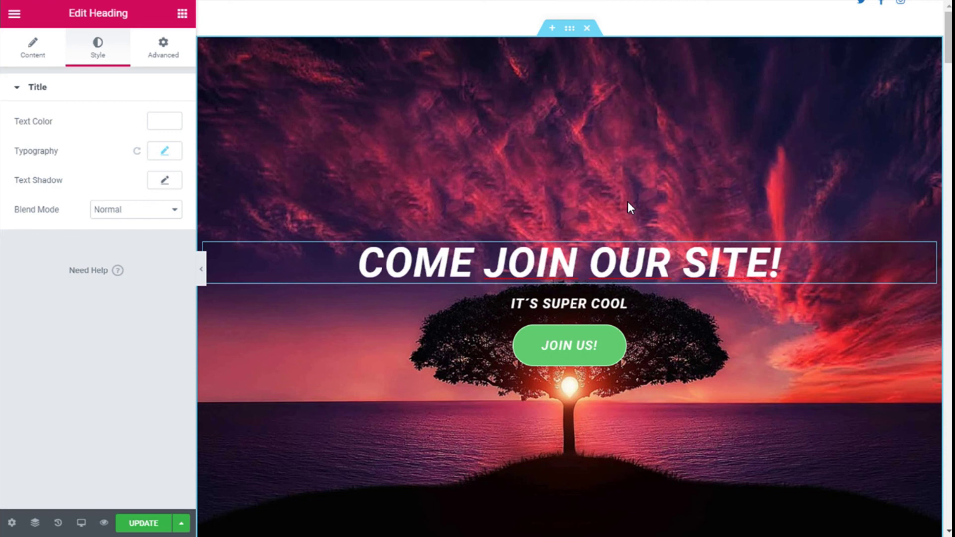
Step: Scroll through the hero preview, then show the COME JOIN OUR SITE! heading's Content settings
scroll(618, 225, down, 3)
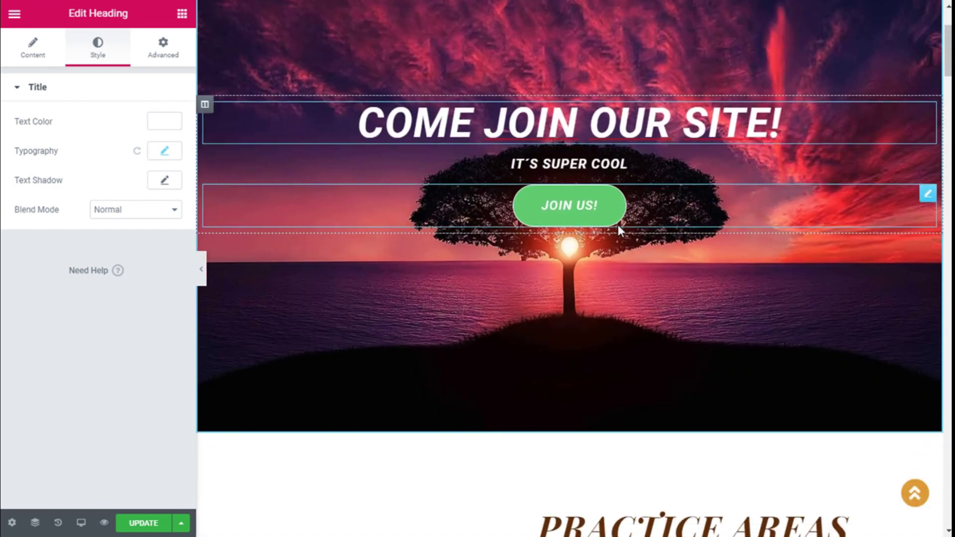
mouse_move(568, 123)
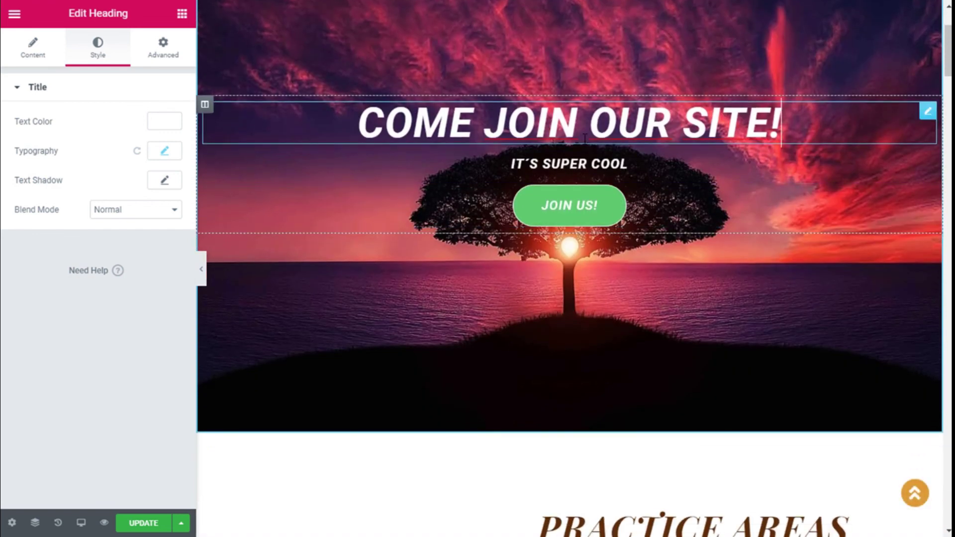
scroll(586, 138, up, 3)
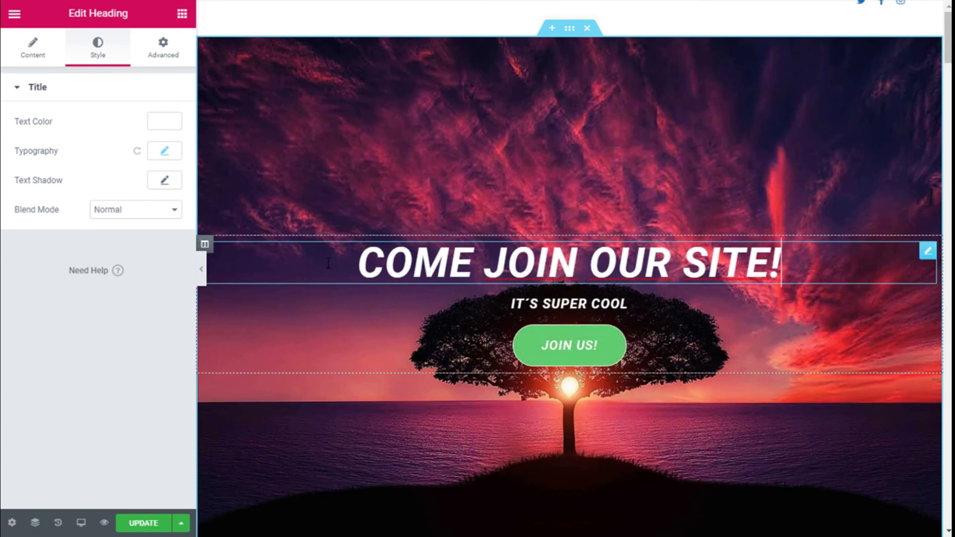
mouse_move(568, 345)
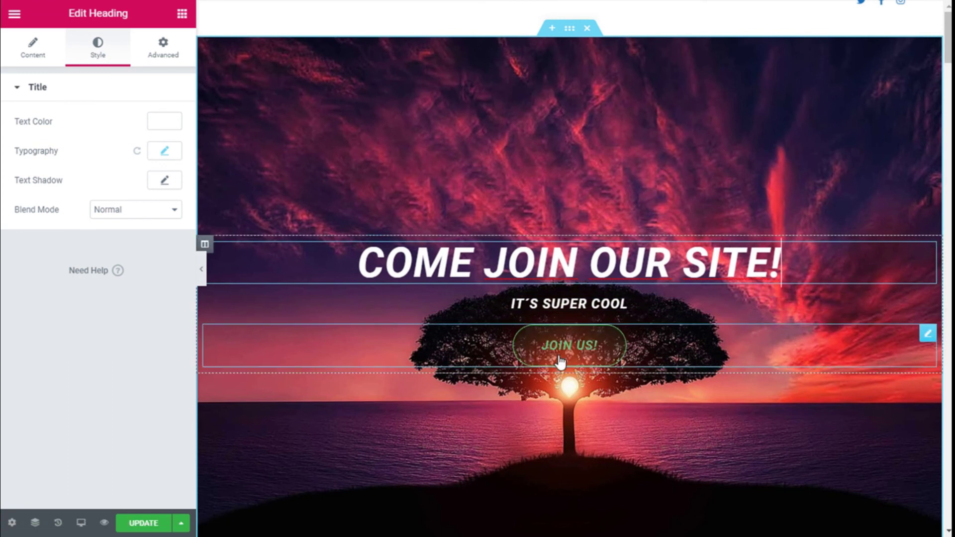
scroll(435, 270, down, 3)
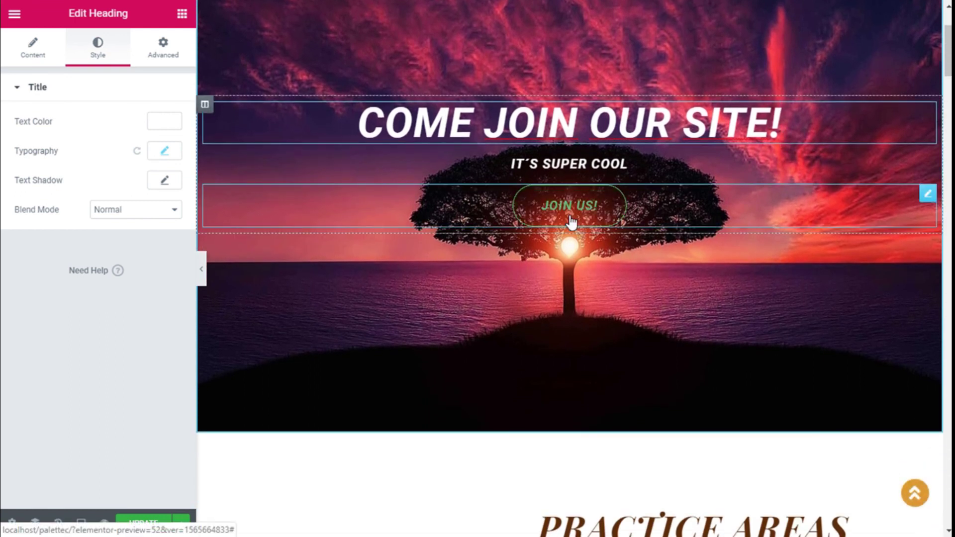
scroll(605, 397, up, 1)
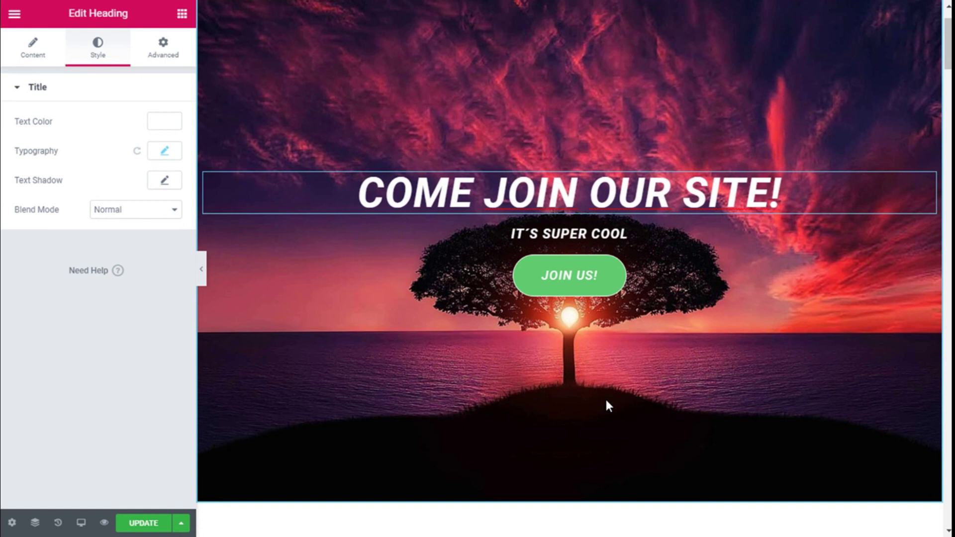
scroll(605, 397, up, 2)
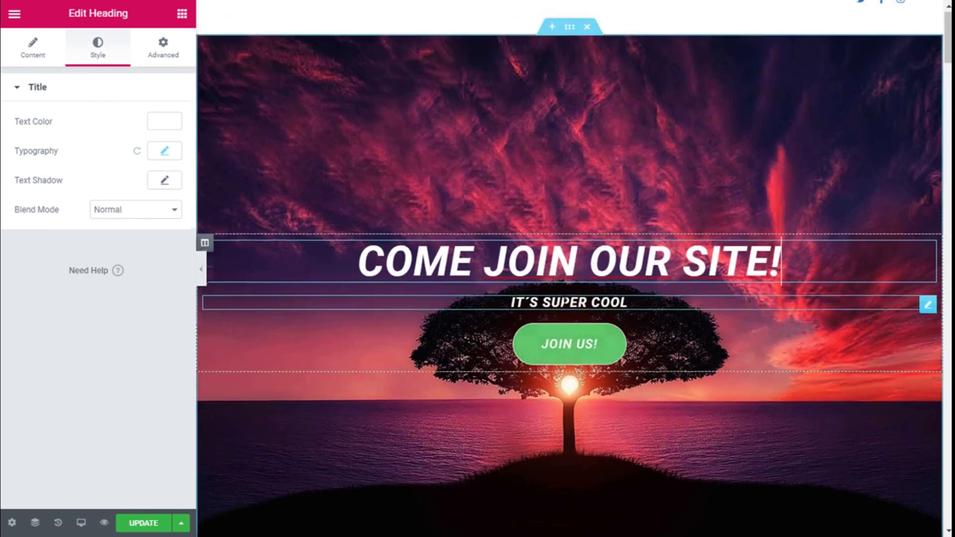
scroll(566, 311, down, 4)
scroll(566, 312, up, 1)
scroll(556, 333, up, 3)
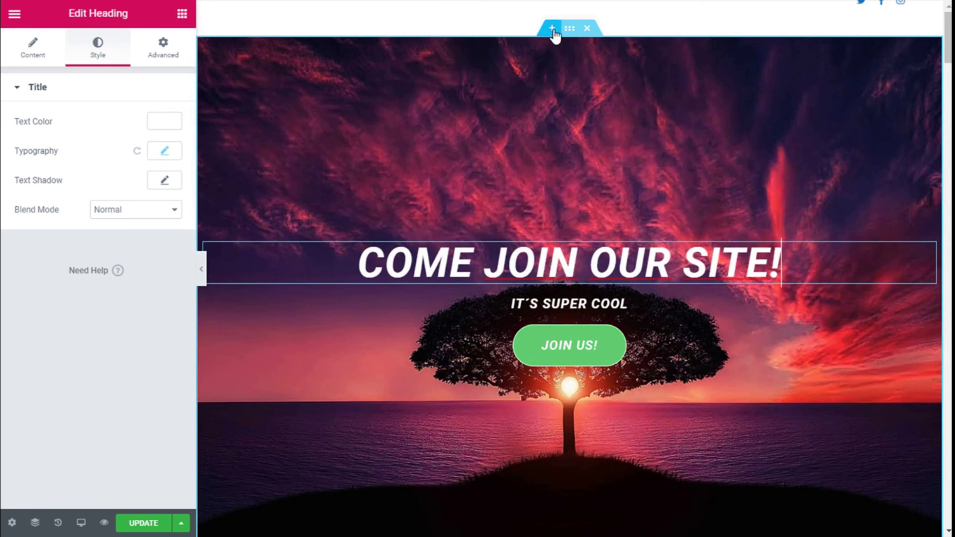
scroll(562, 224, down, 2)
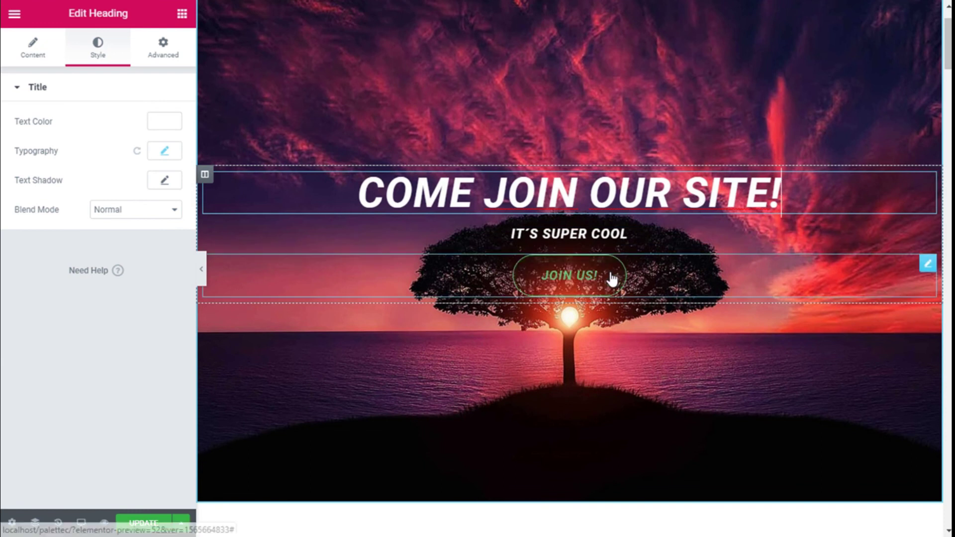
click(50, 59)
scroll(661, 250, up, 2)
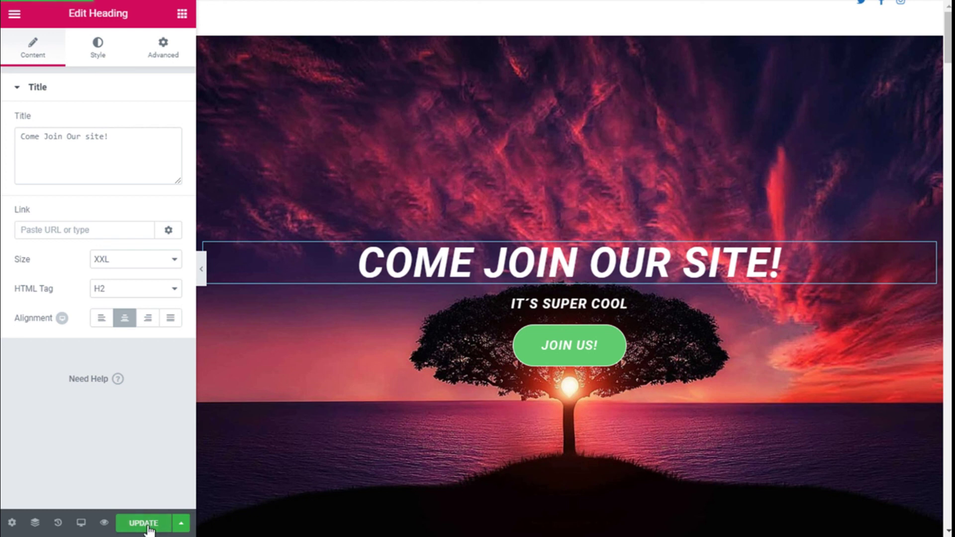
Step: Save the page changes with the green UPDATE button
scroll(222, 359, down, 1)
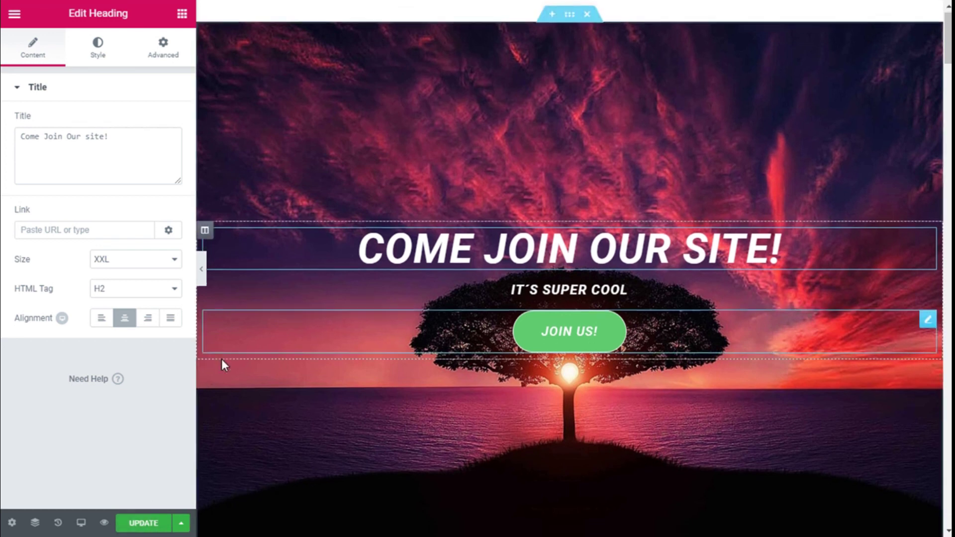
scroll(222, 359, down, 3)
click(164, 523)
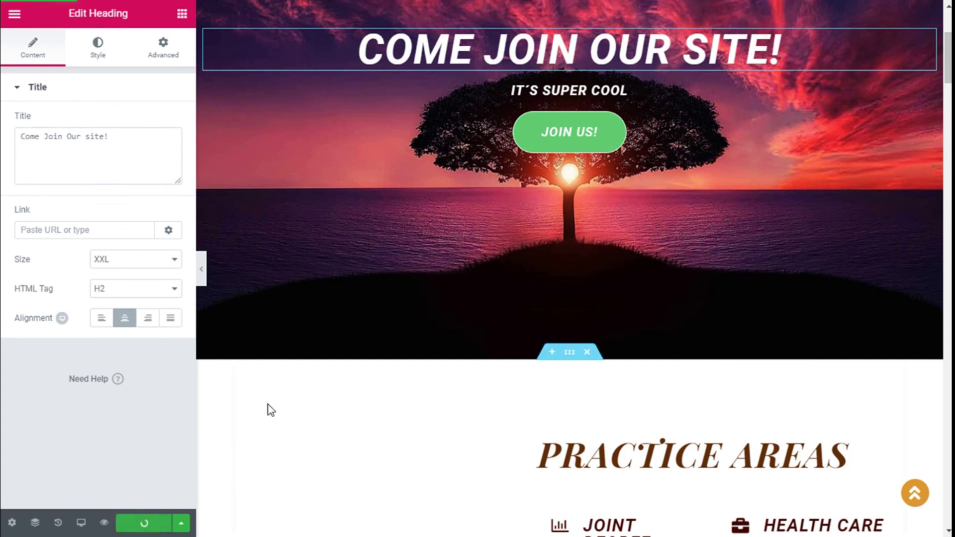
scroll(271, 399, up, 4)
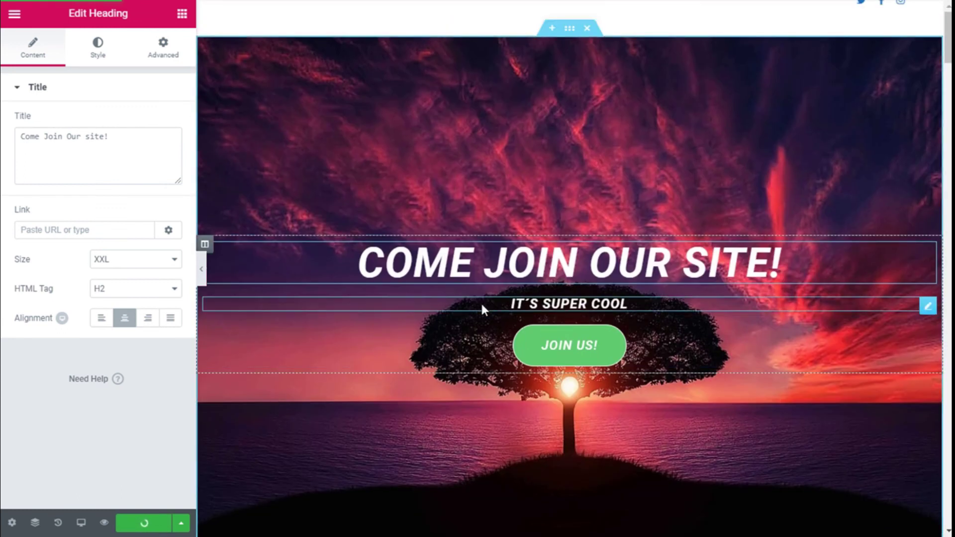